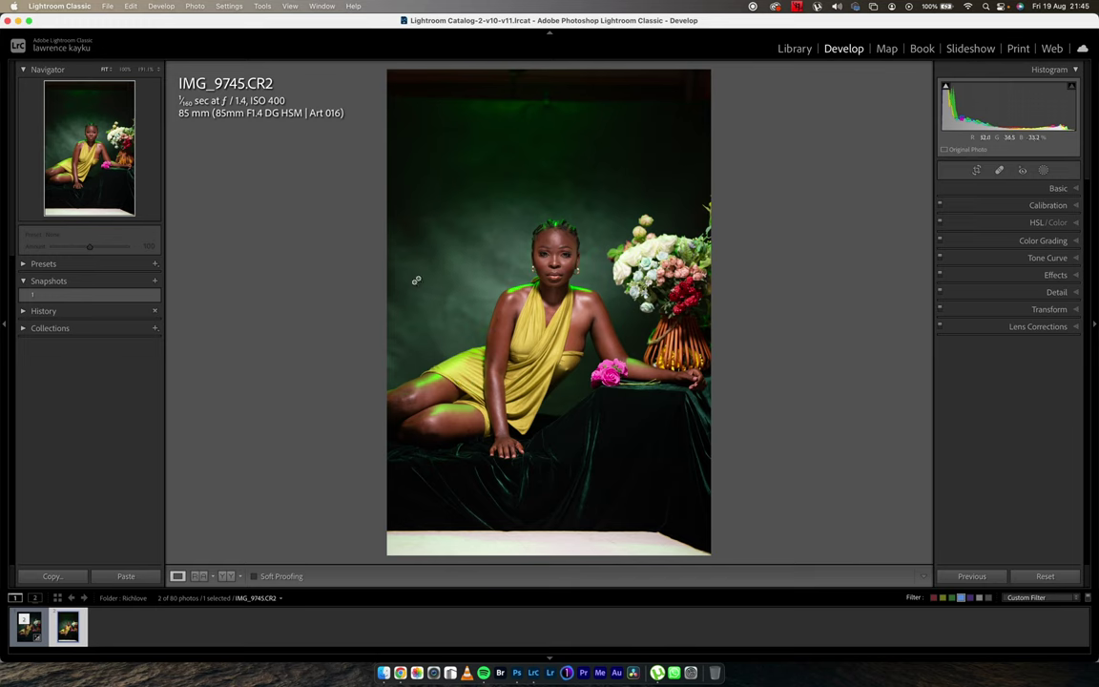
Apply snapshot 1 to the raw photo and compare it with the retouched version IMG_9745-Edit.tif
click(88, 296)
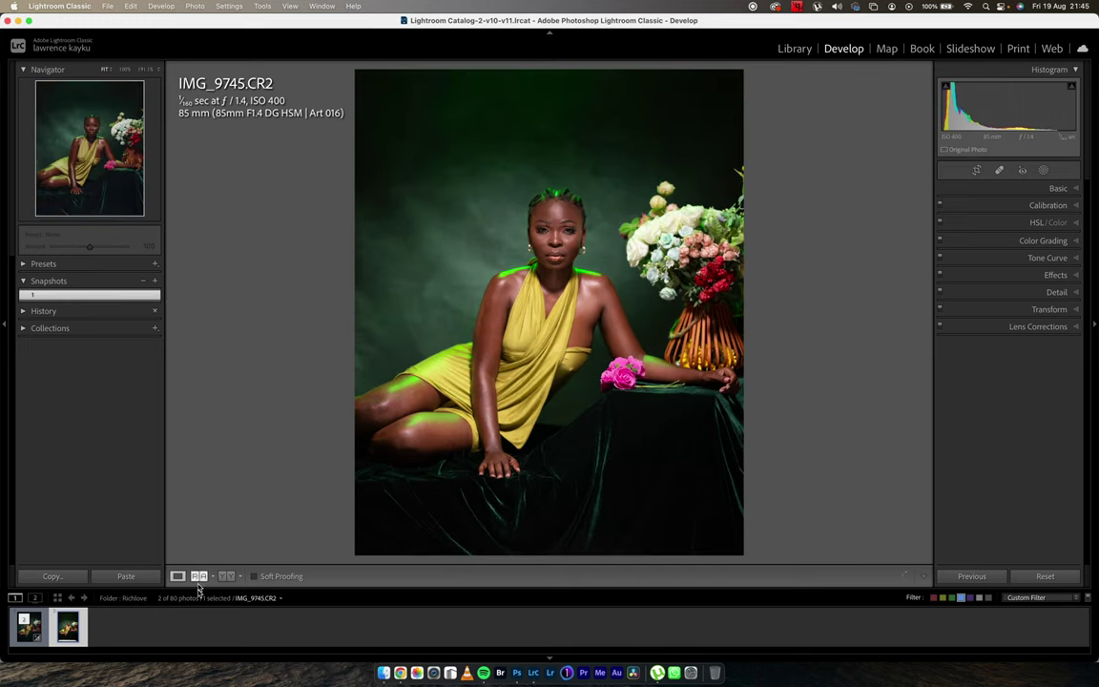
key(Left)
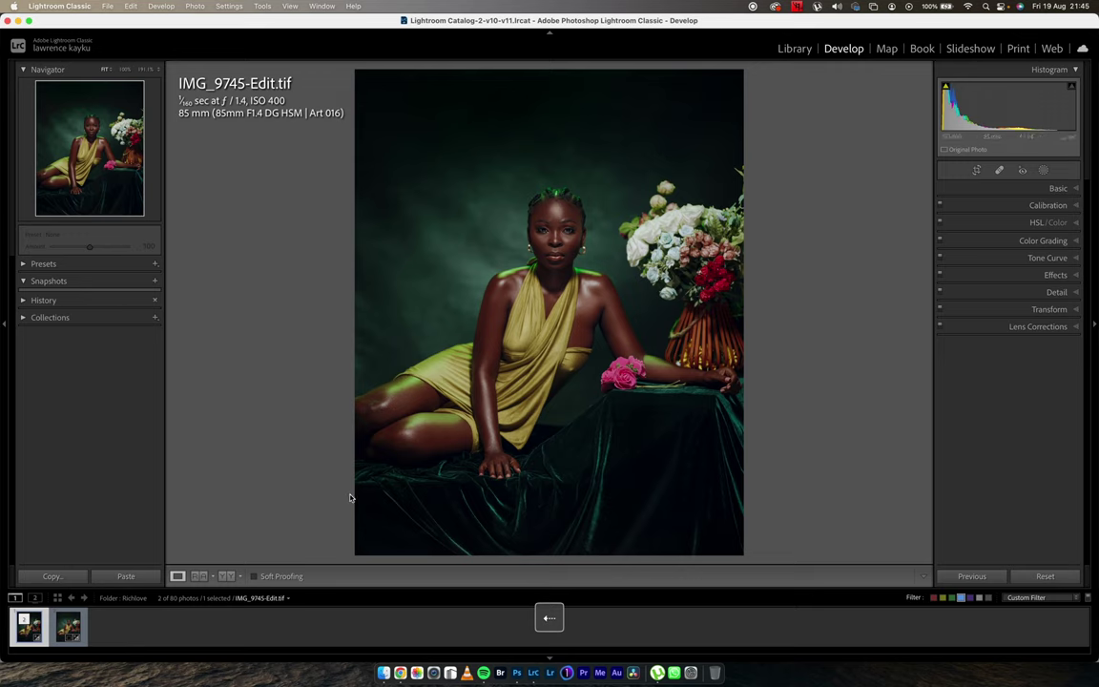
key(Right)
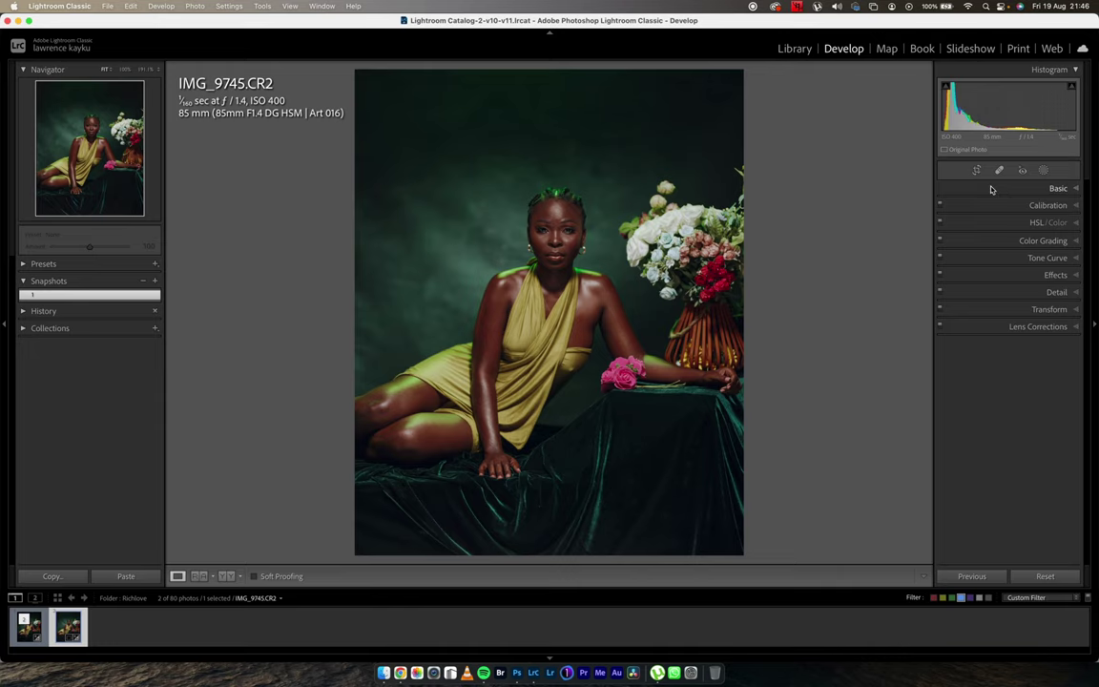
Reset the raw photo's develop settings and reapply the edits stored in snapshot 1
click(1045, 576)
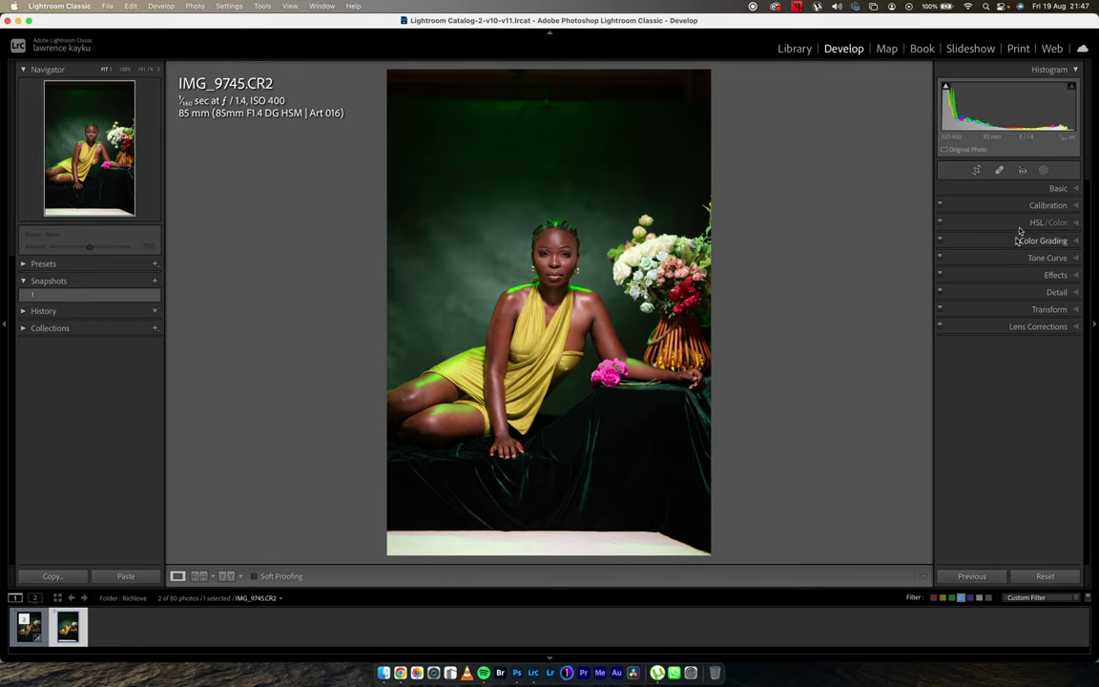
click(109, 296)
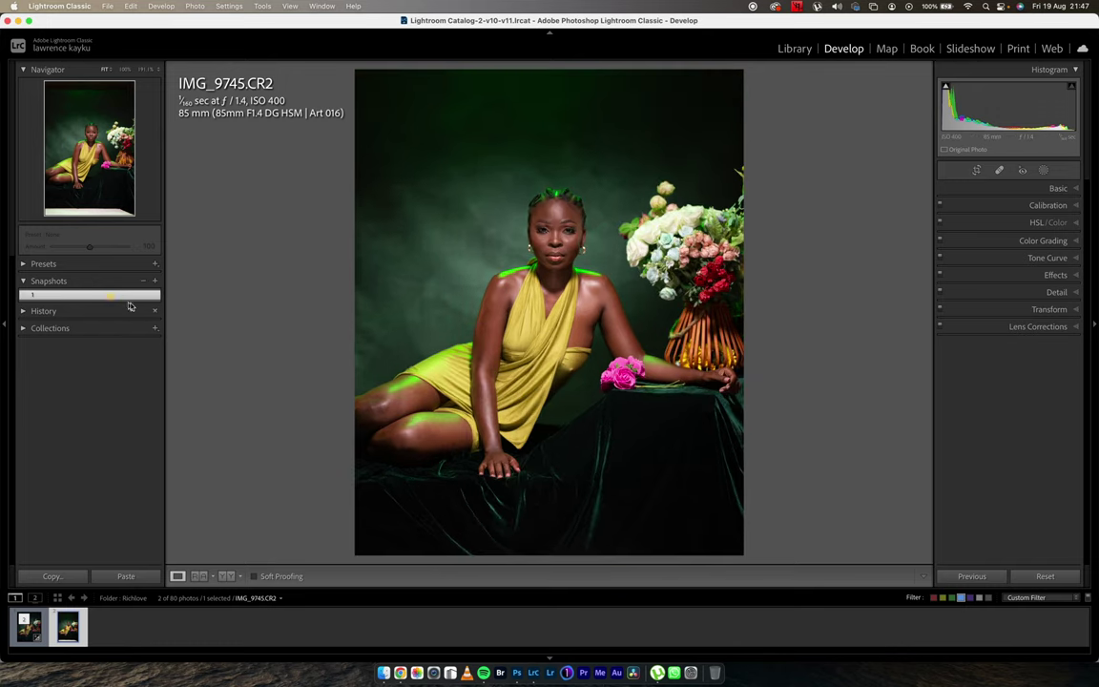
click(1003, 188)
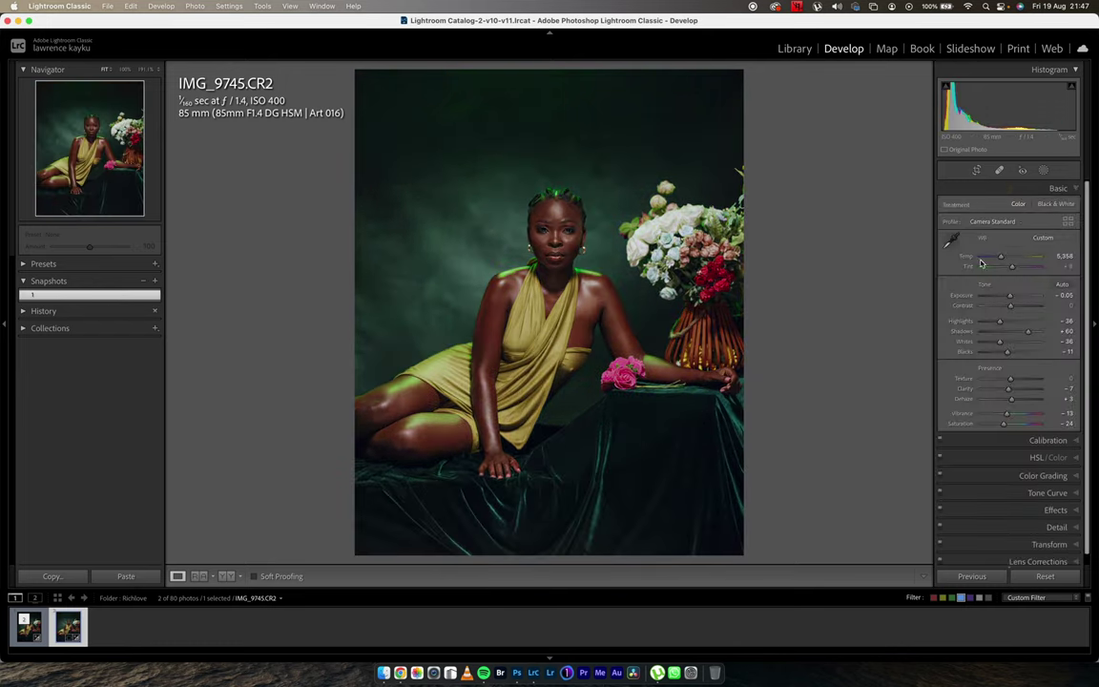
click(994, 190)
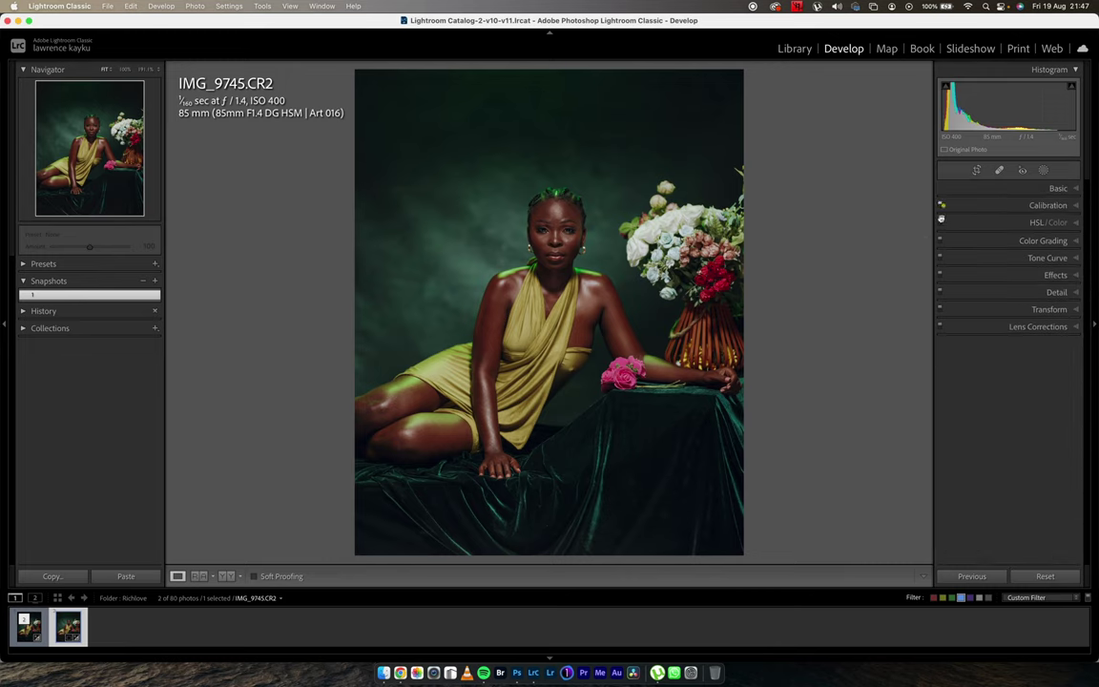
Switch off every adjustment group from Calibration to Lens Corrections and review the Basic settings on their own
click(941, 224)
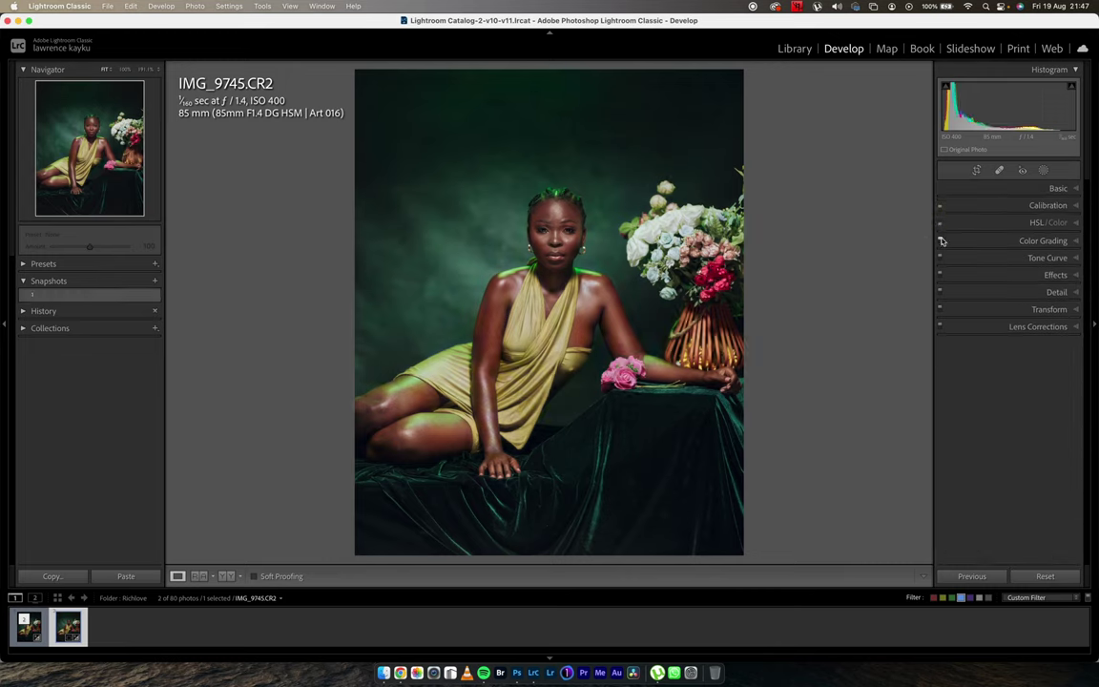
click(940, 275)
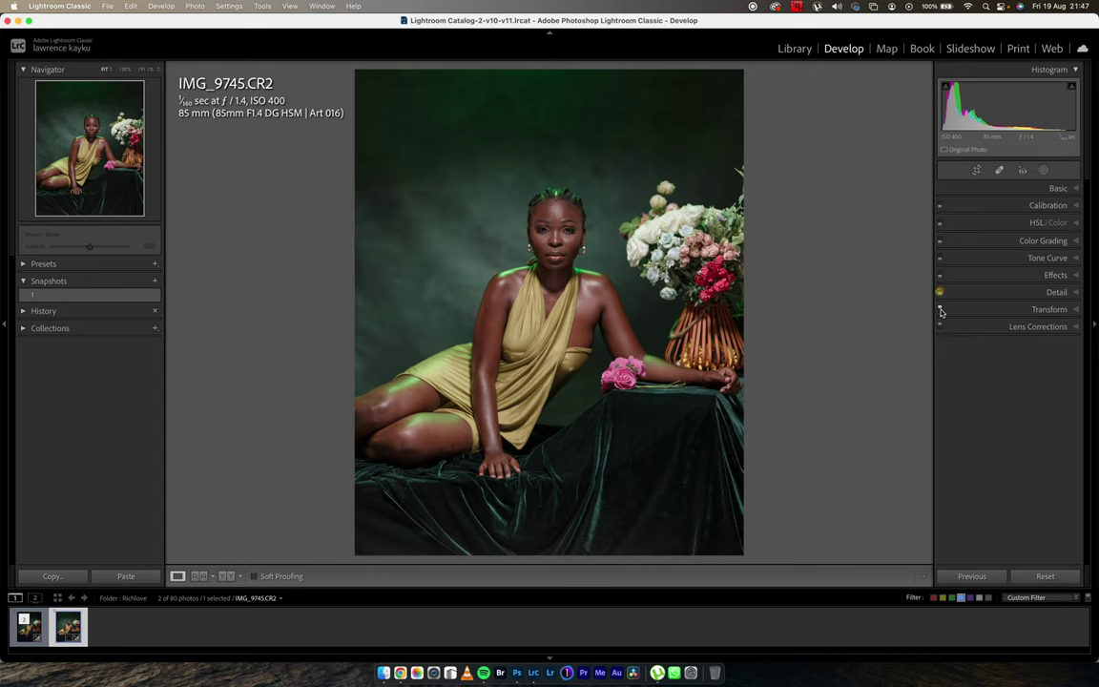
click(941, 274)
click(986, 190)
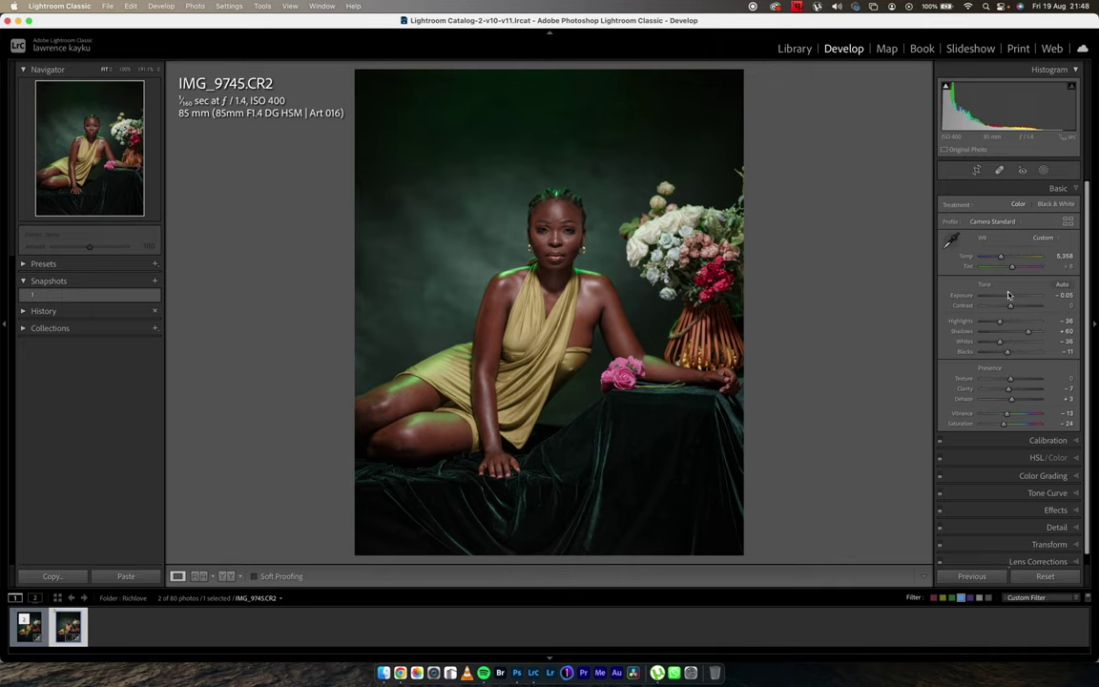
scroll(992, 201, down, 1)
click(992, 188)
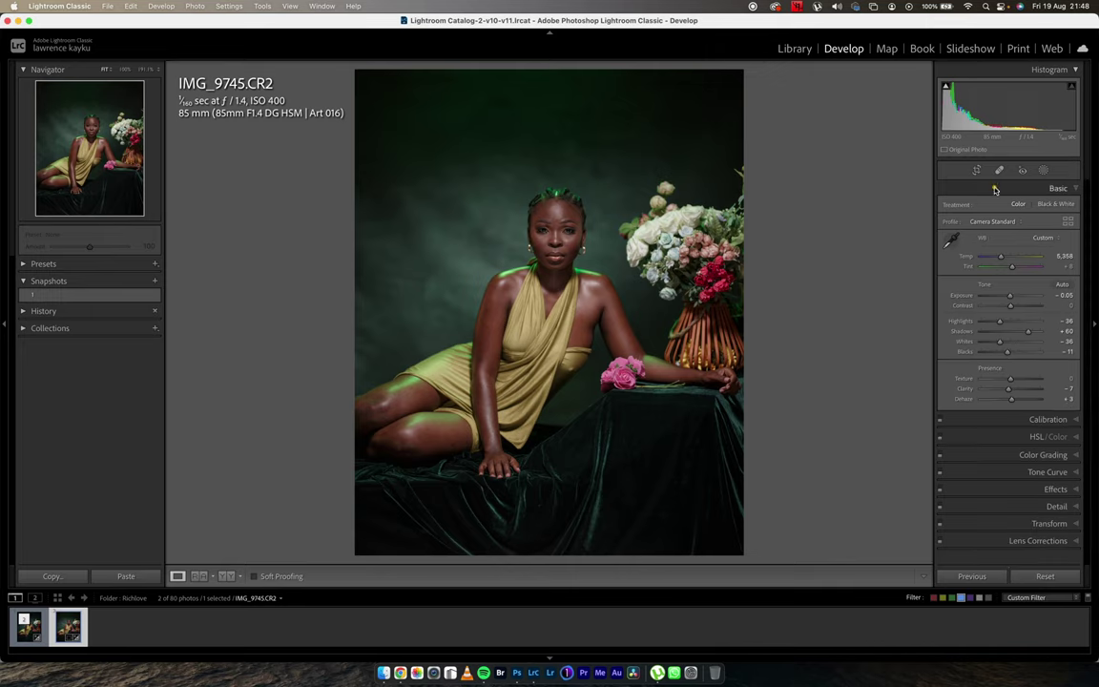
Re-enable the Calibration adjustments and compare the photo with and without them
click(972, 205)
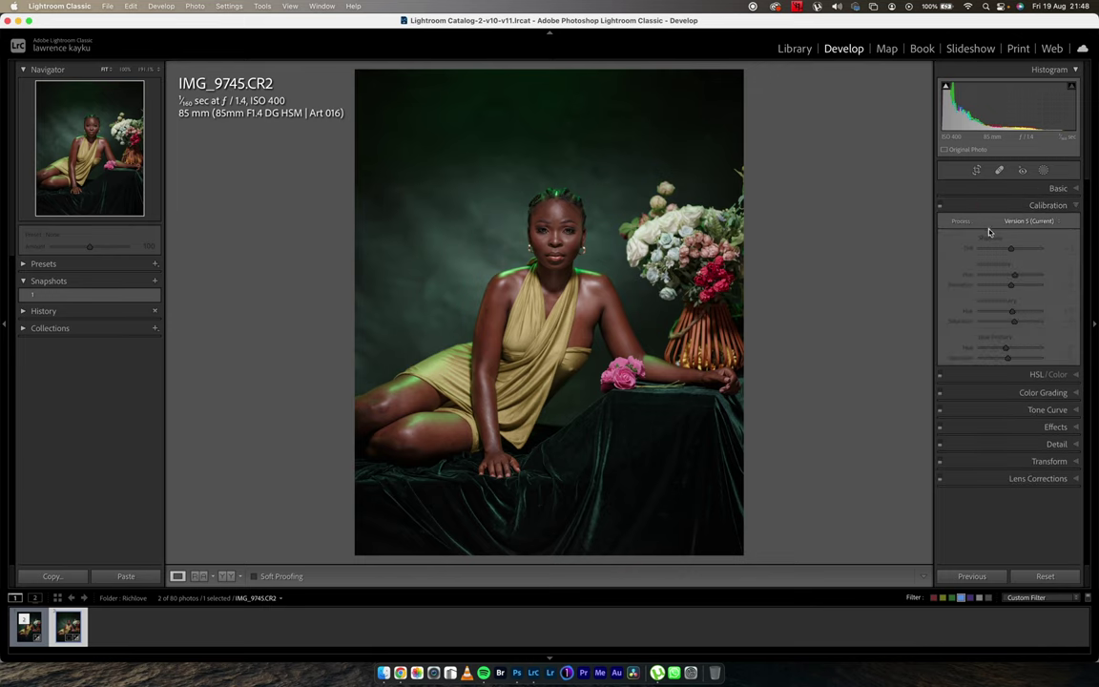
click(939, 205)
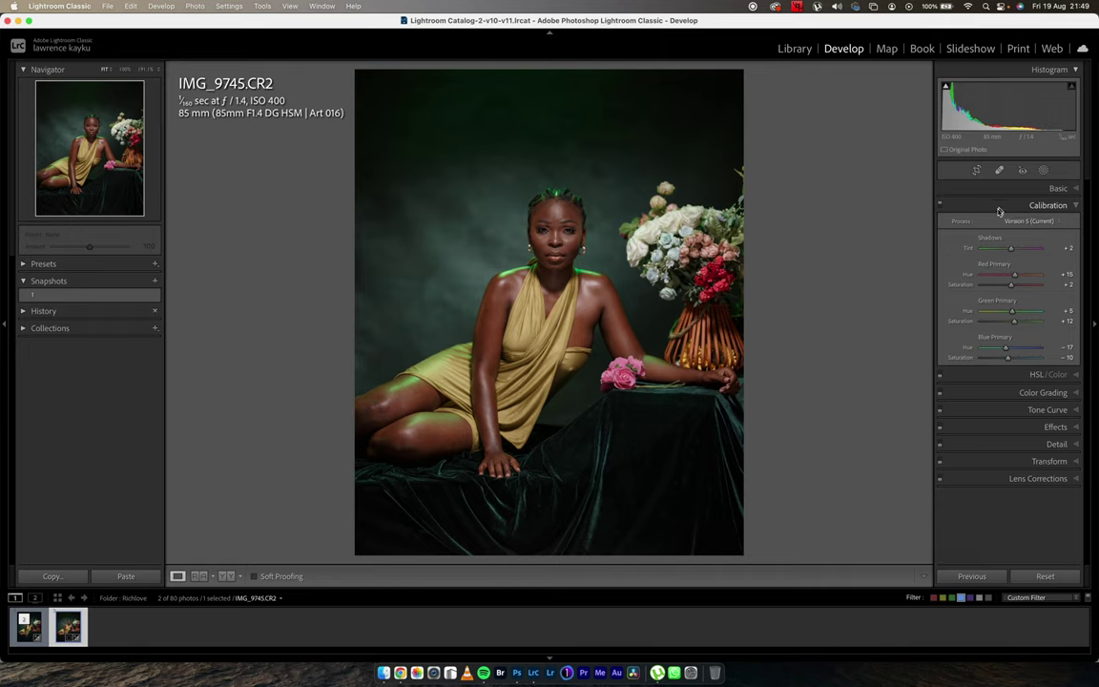
click(940, 206)
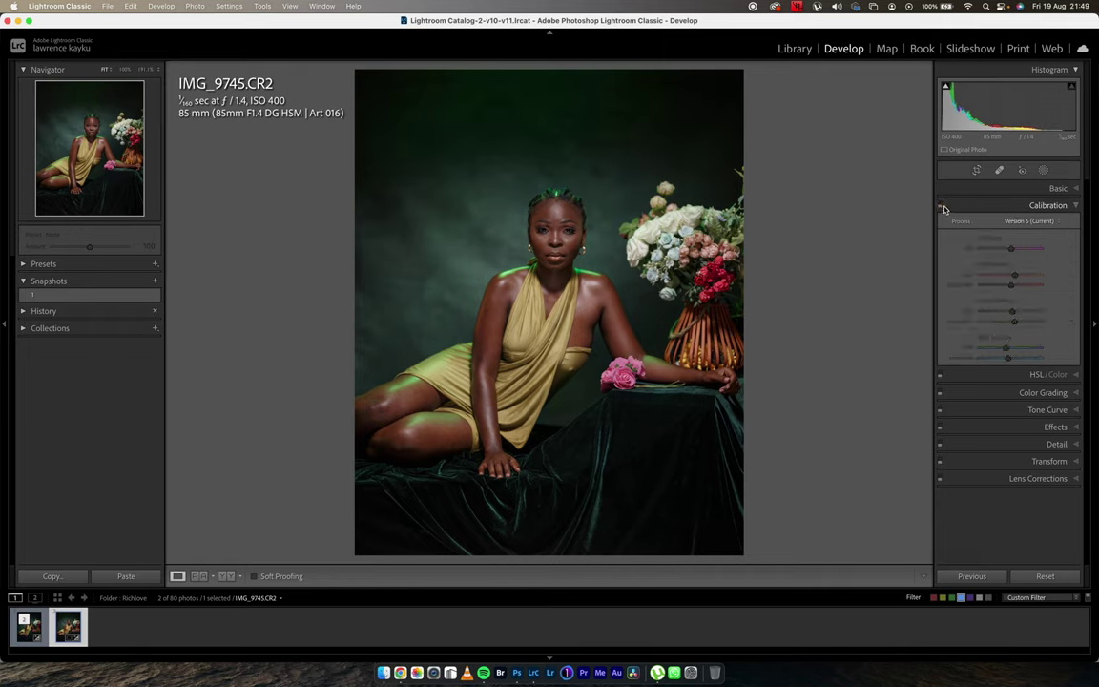
click(940, 206)
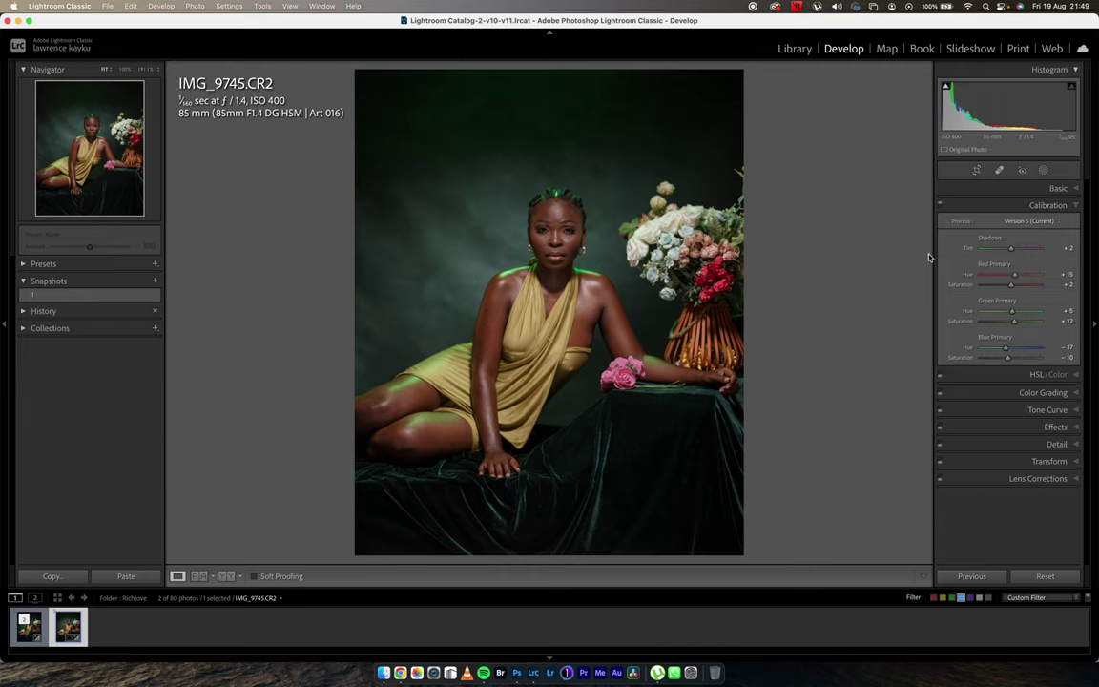
click(942, 205)
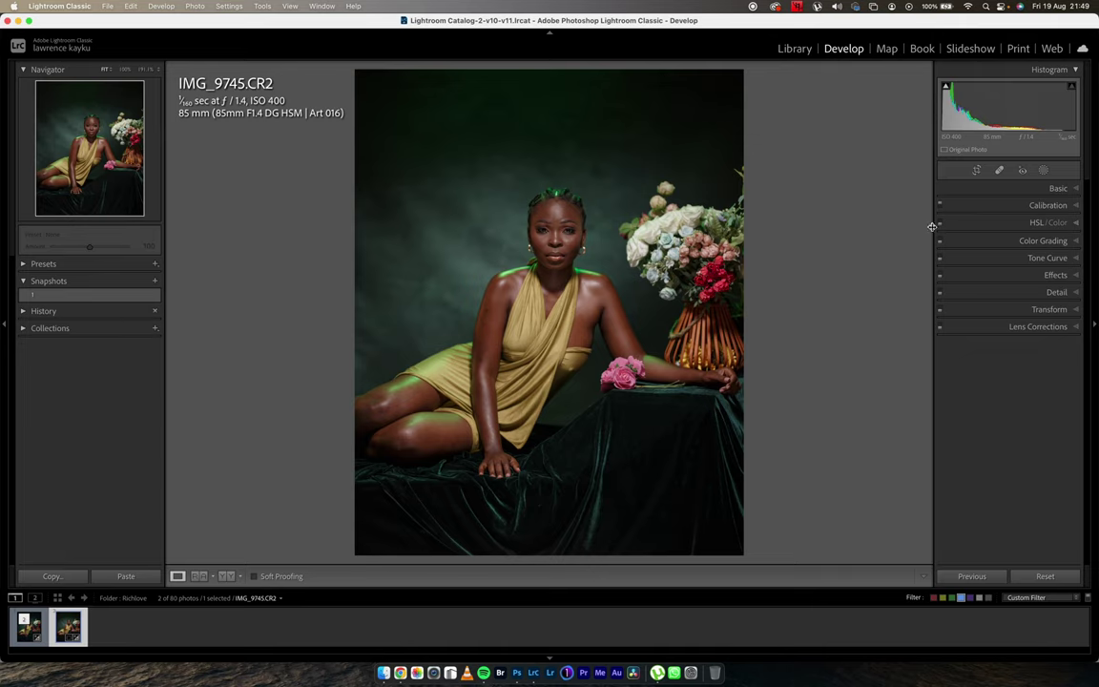
Re-enable the HSL adjustments, reviewing their hue, saturation and luminance settings and comparing the photo with and without them
click(940, 225)
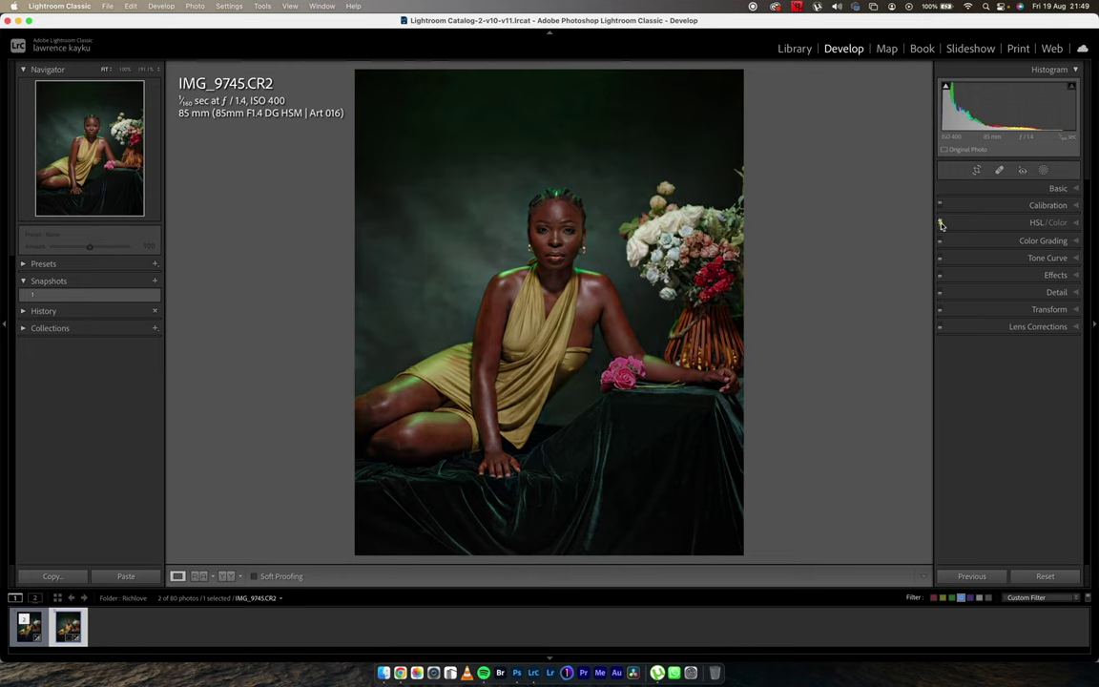
click(1005, 222)
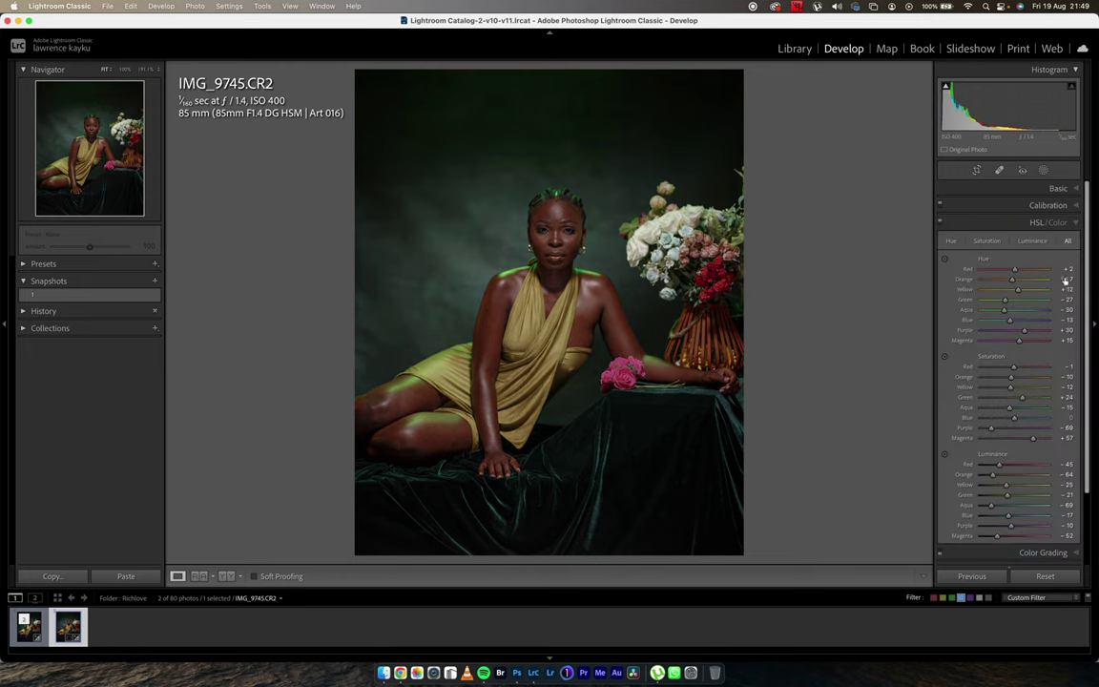
scroll(1089, 328, down, 2)
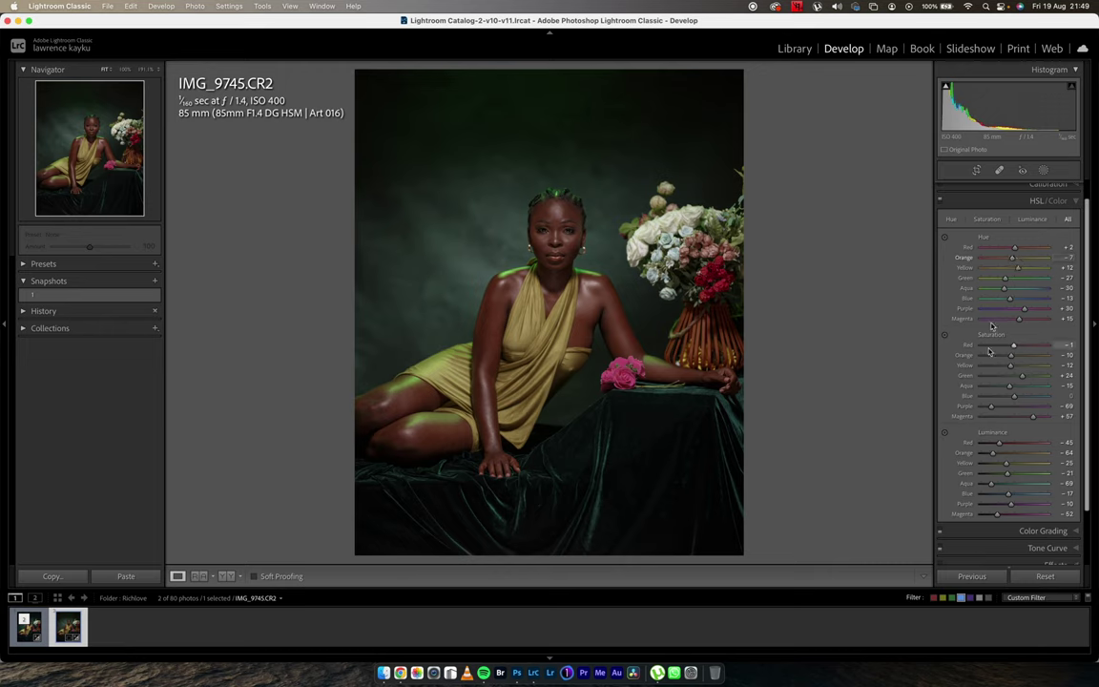
click(970, 203)
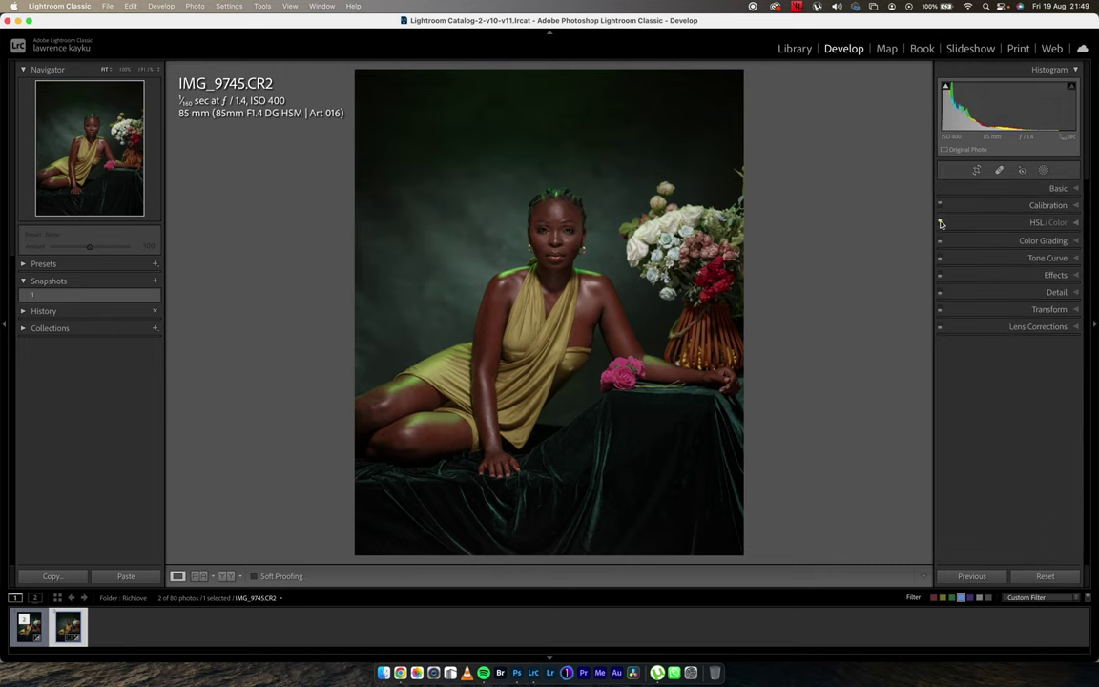
click(940, 223)
click(940, 223)
Re-enable the Color Grading adjustments, compare their effect, and review the shadows, midtones and highlights wheels
click(963, 244)
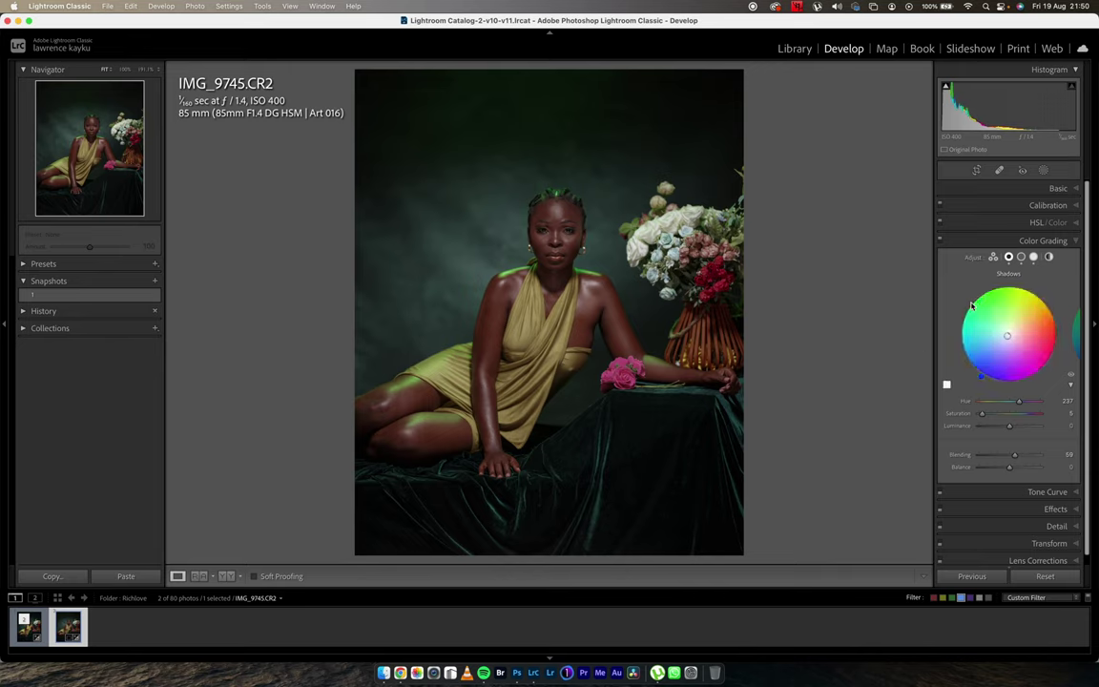
click(940, 225)
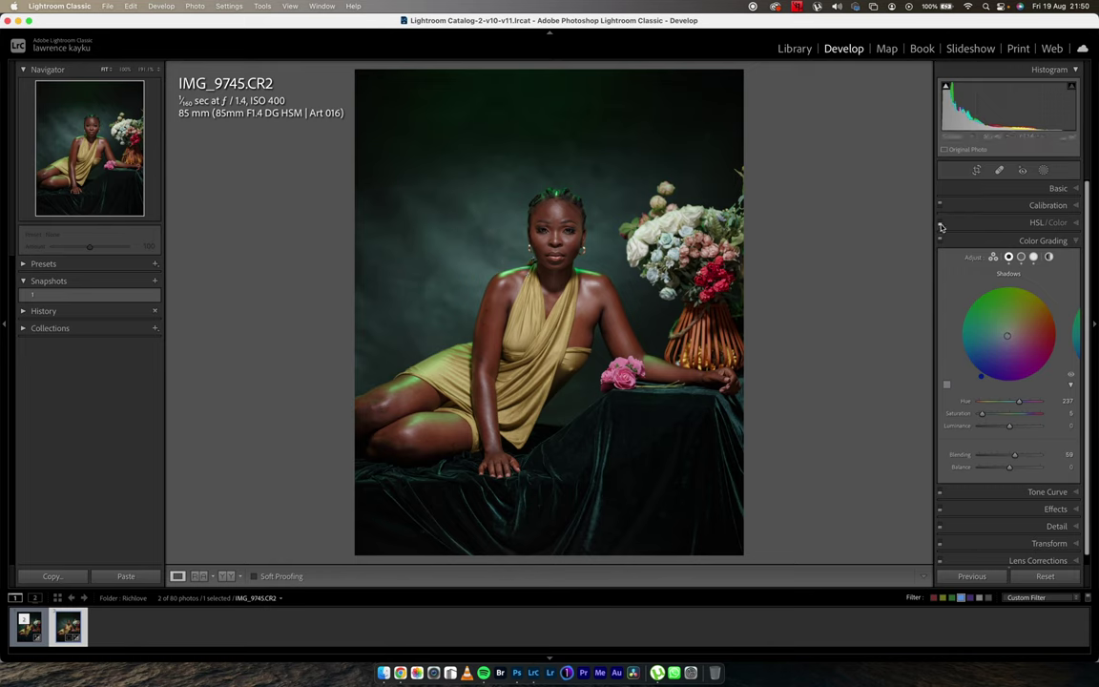
click(941, 226)
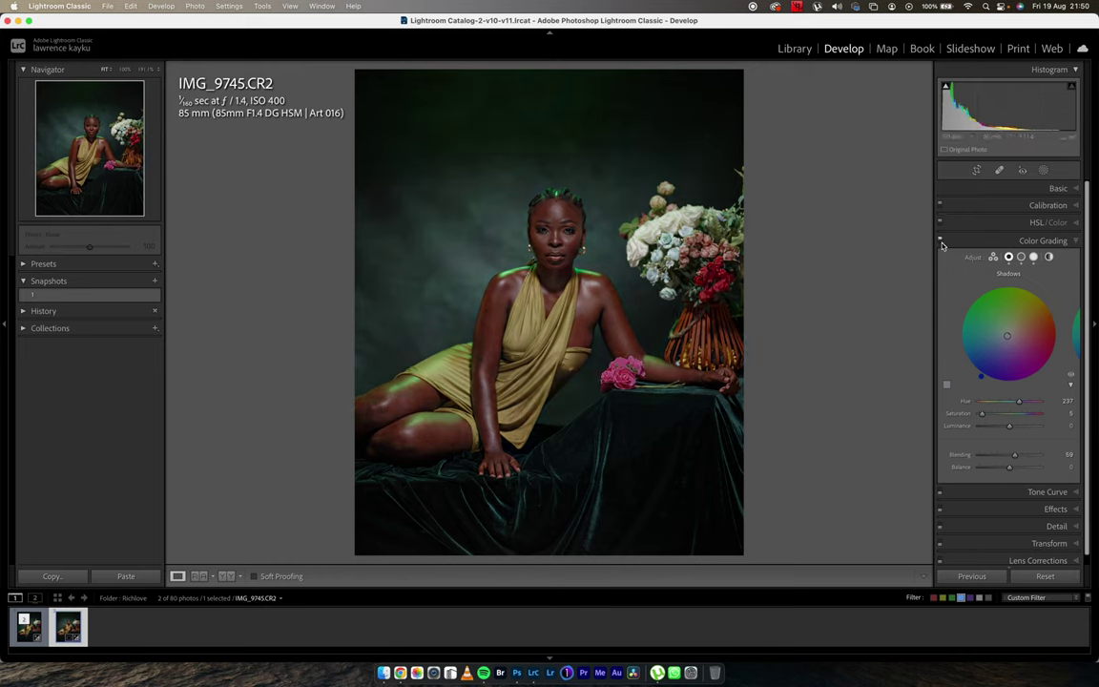
click(941, 241)
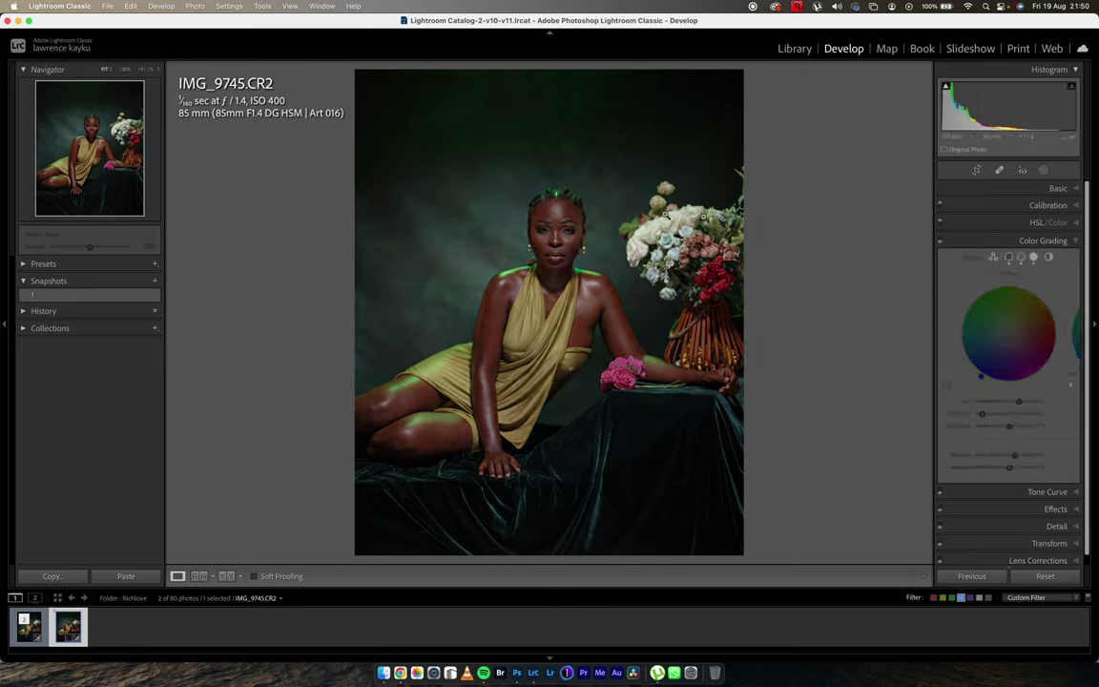
click(940, 242)
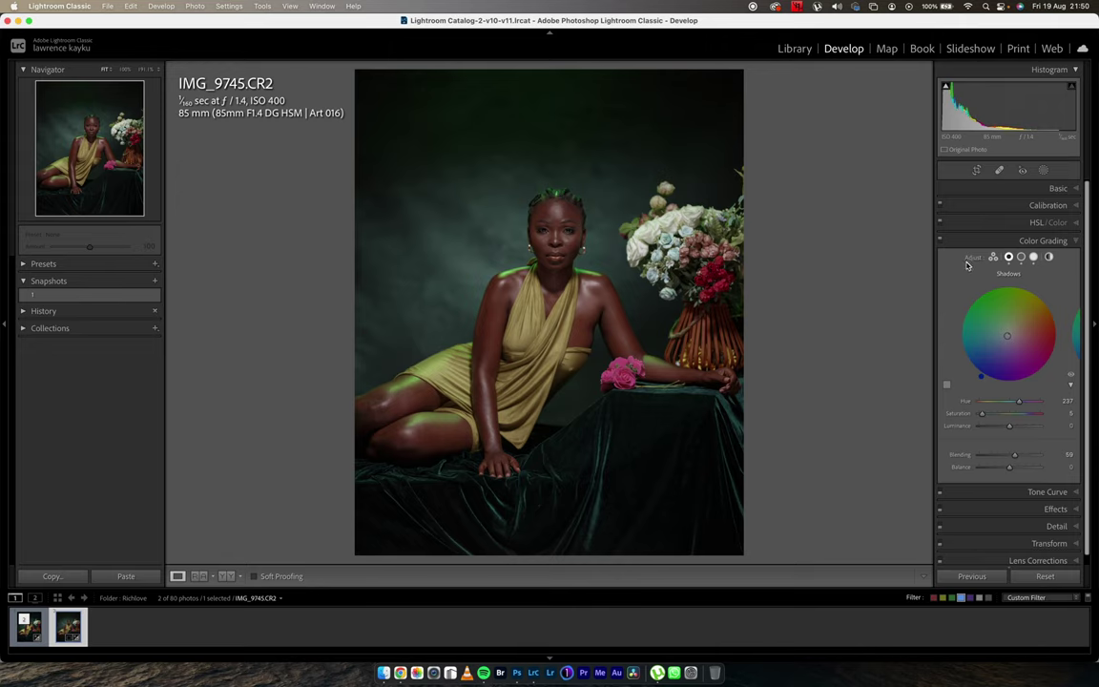
click(1020, 258)
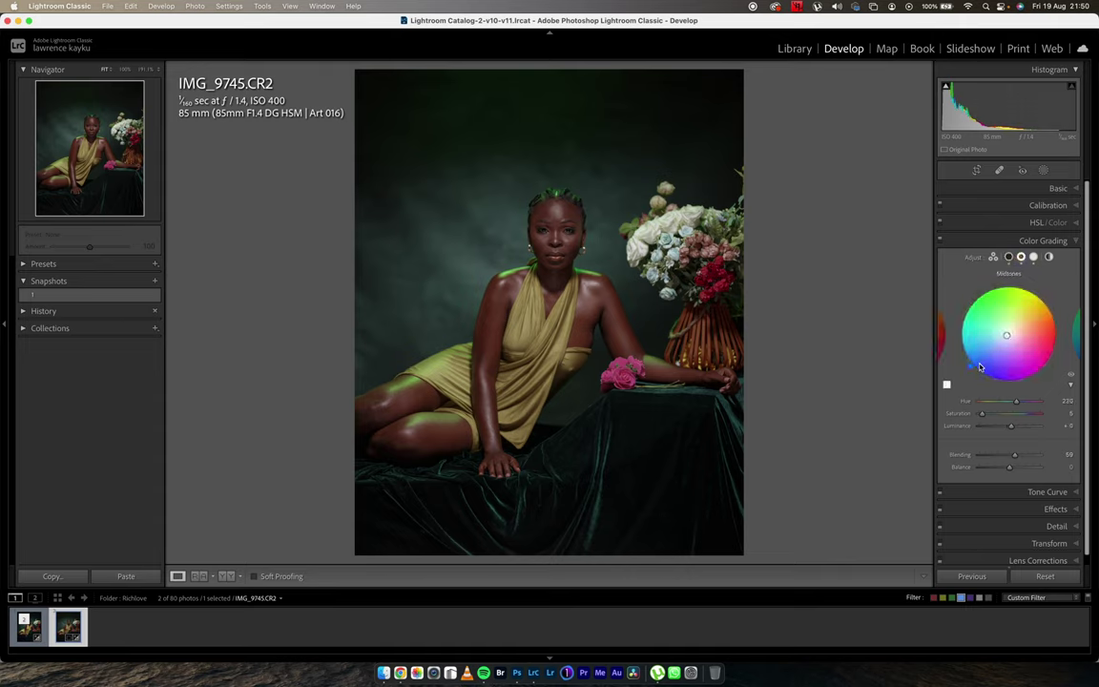
click(1033, 257)
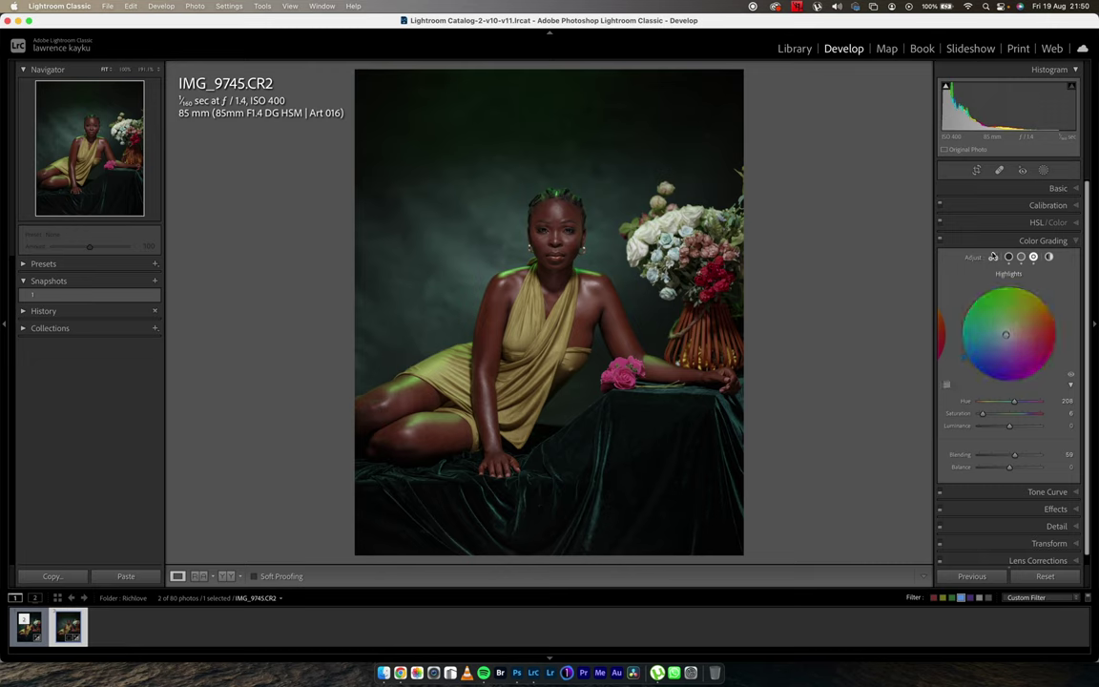
click(991, 243)
Re-enable the Tone Curve, show its point curve, and inspect the effect up close on the model's face
click(974, 257)
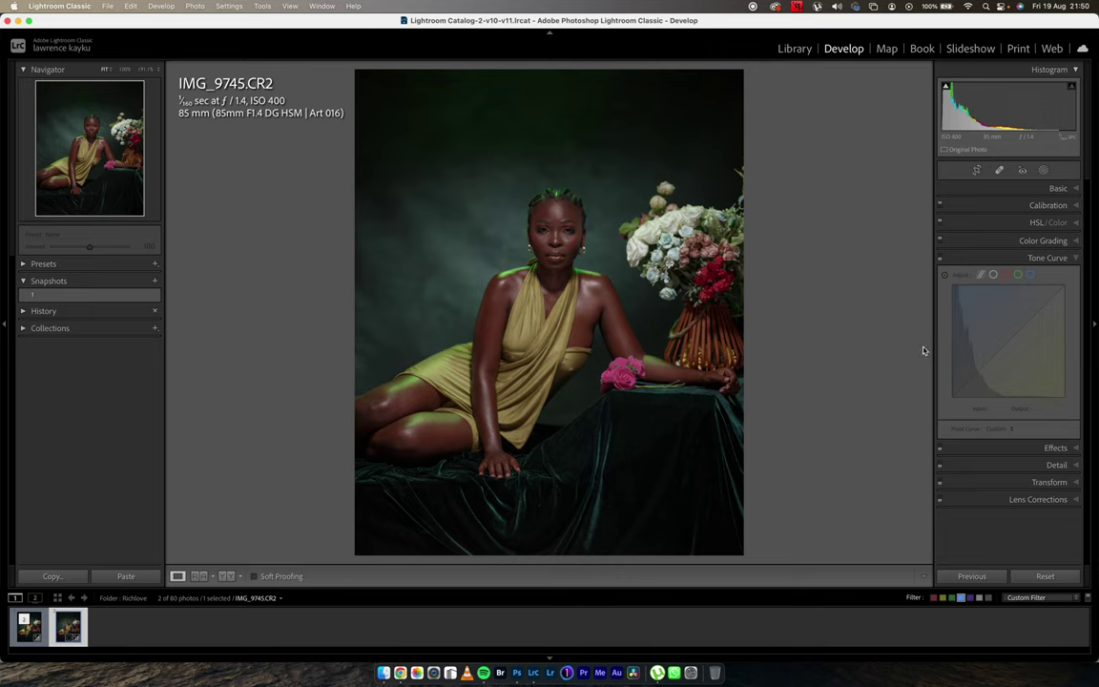
click(940, 258)
click(993, 275)
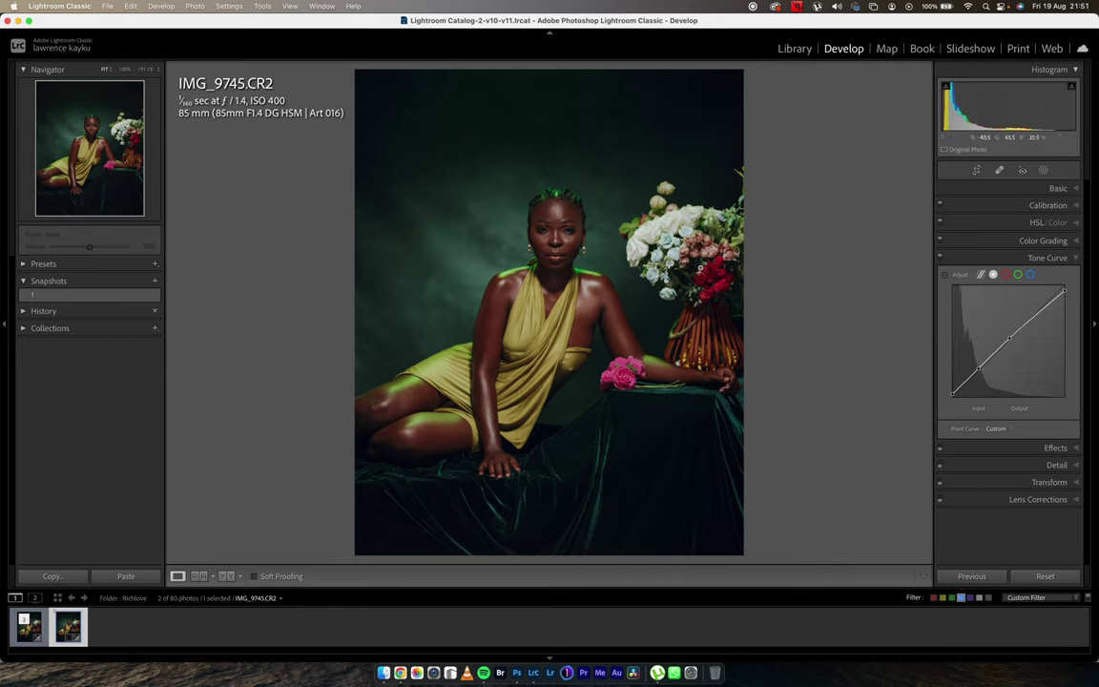
click(550, 218)
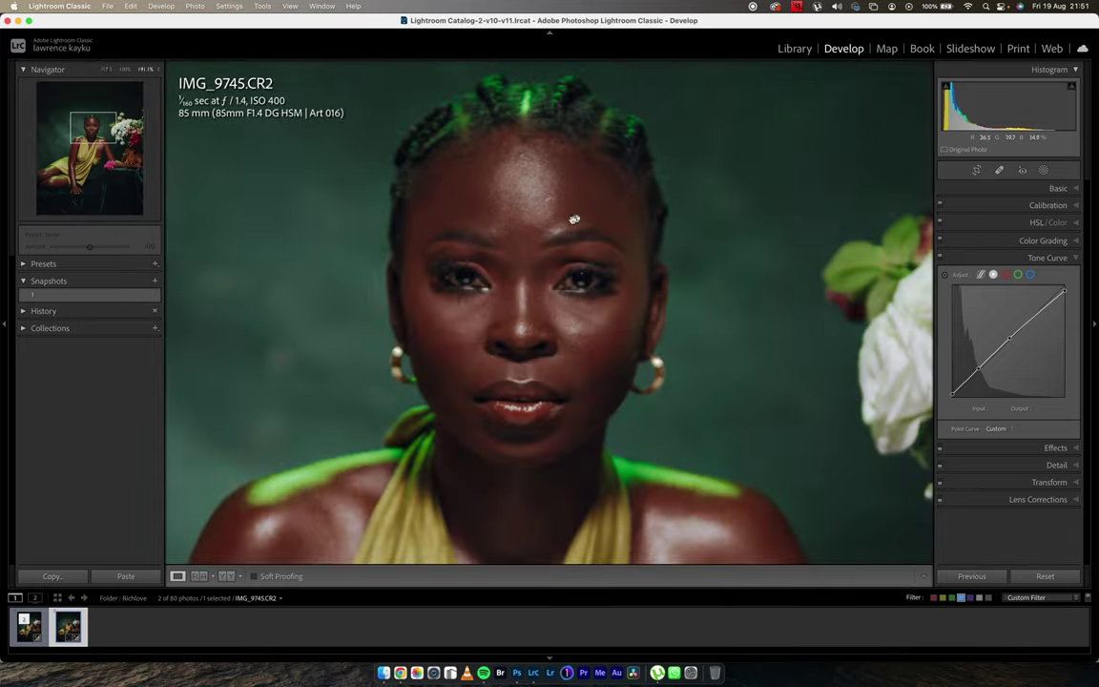
key(super+minus)
click(587, 232)
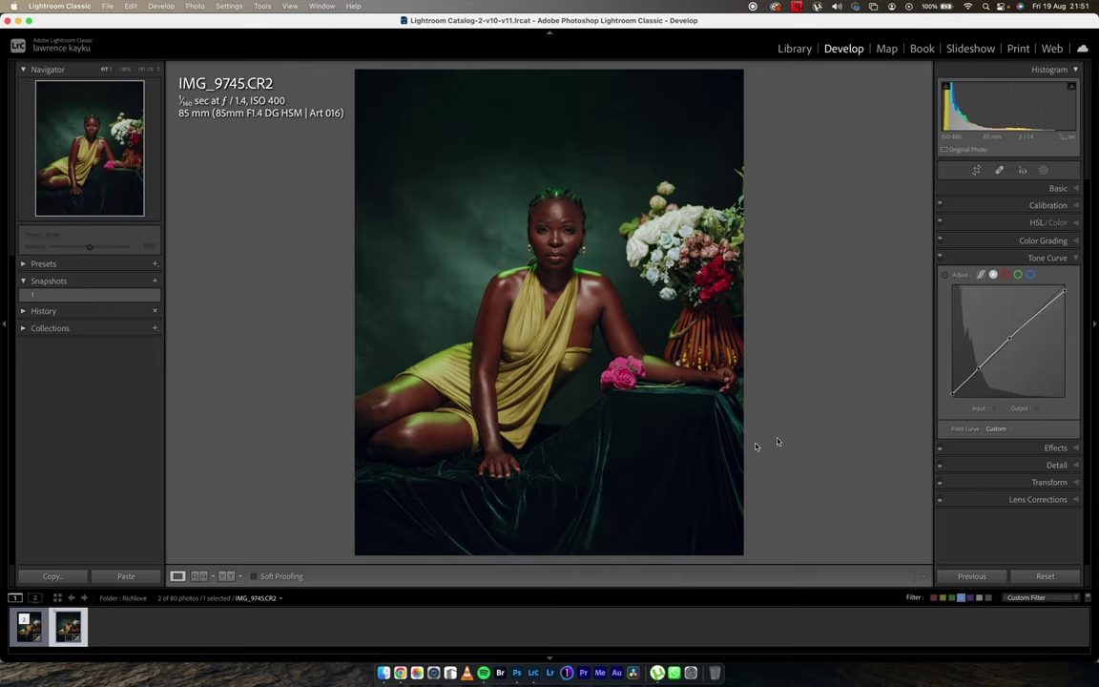
Examine the shapes of the red, green and blue channel tone curves
click(1007, 275)
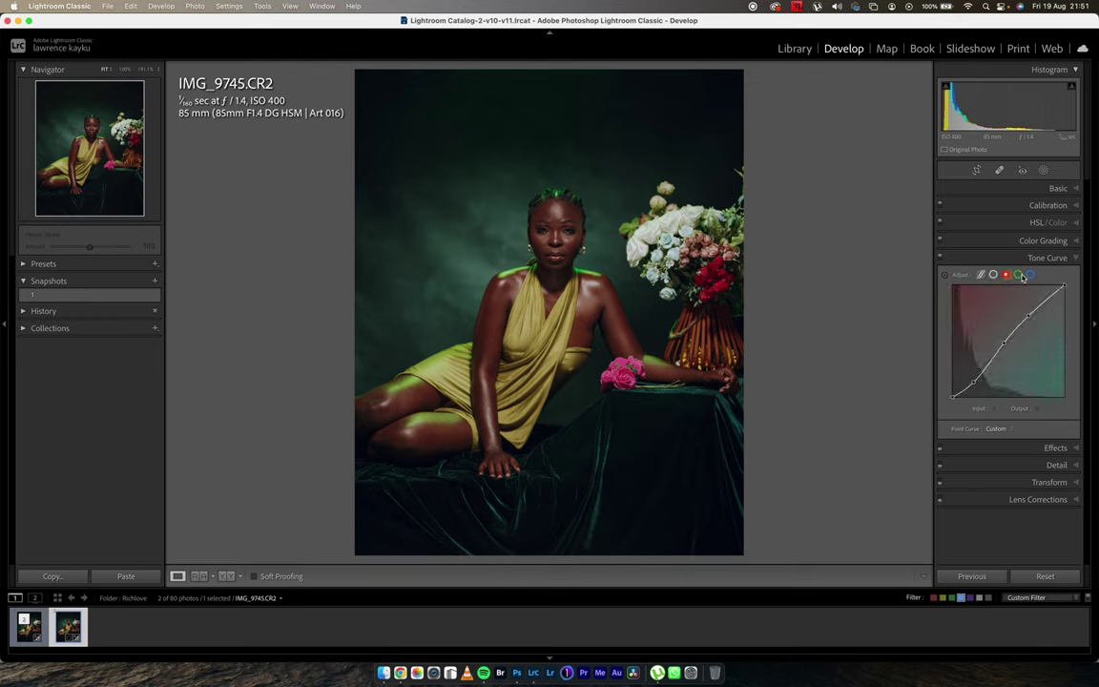
click(1017, 275)
click(1030, 275)
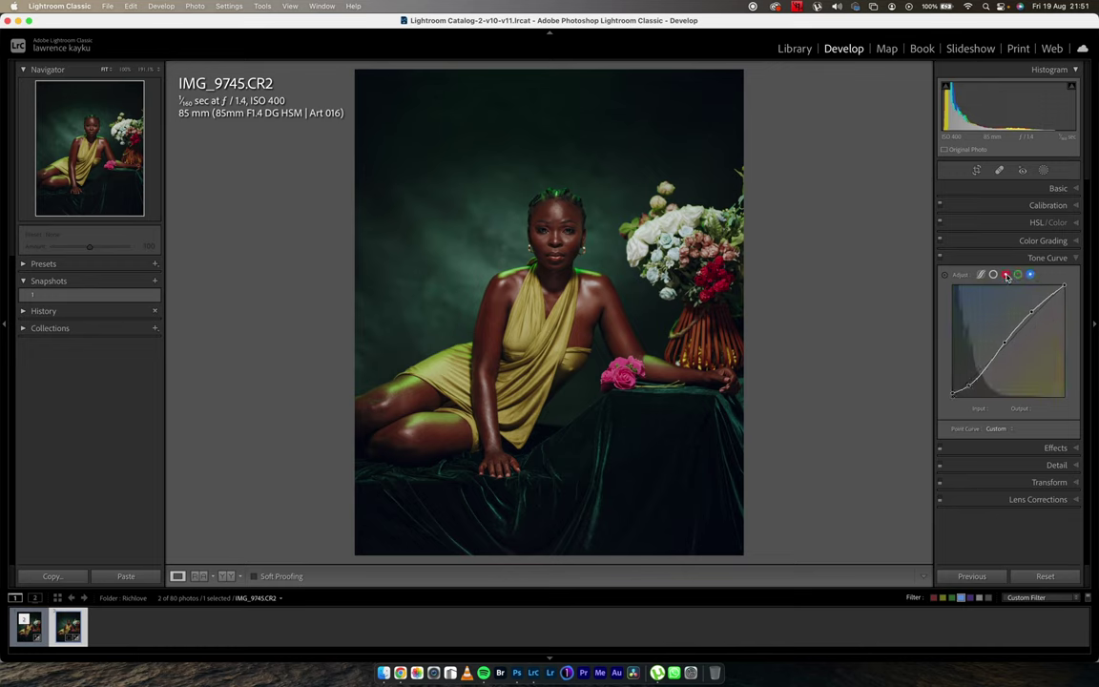
click(1006, 274)
click(1018, 275)
click(1030, 275)
click(1007, 275)
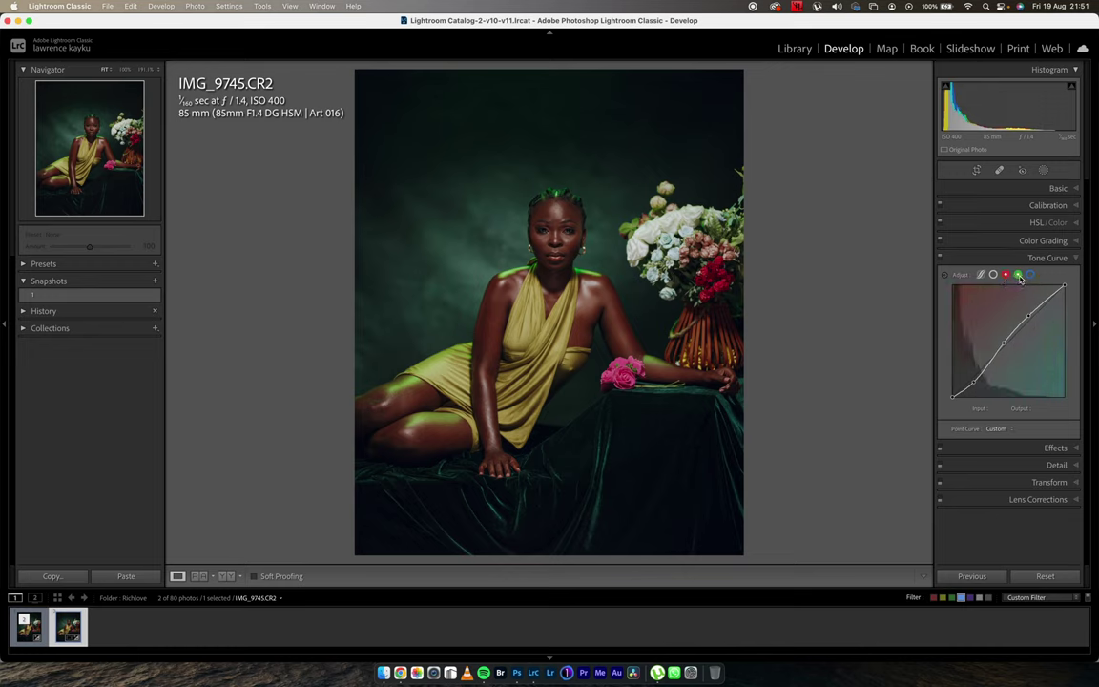
click(1018, 275)
click(1030, 275)
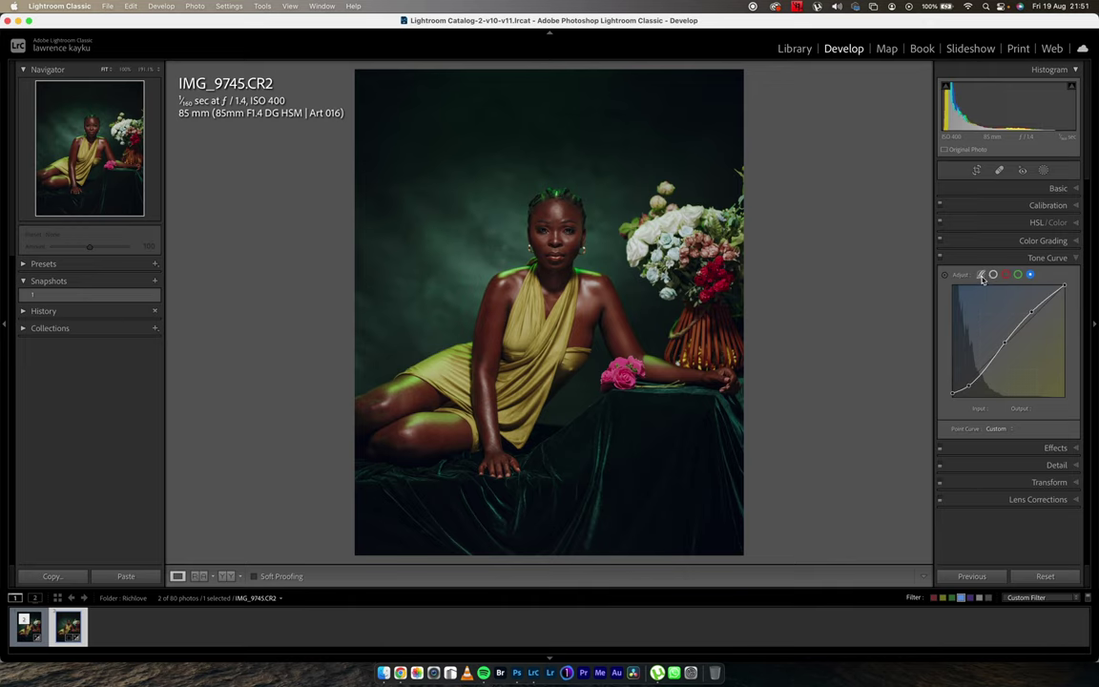
Review the Tone Curve's Highlights, Lights, Darks and Shadows region settings, and compare the photo with and without the curve
click(980, 276)
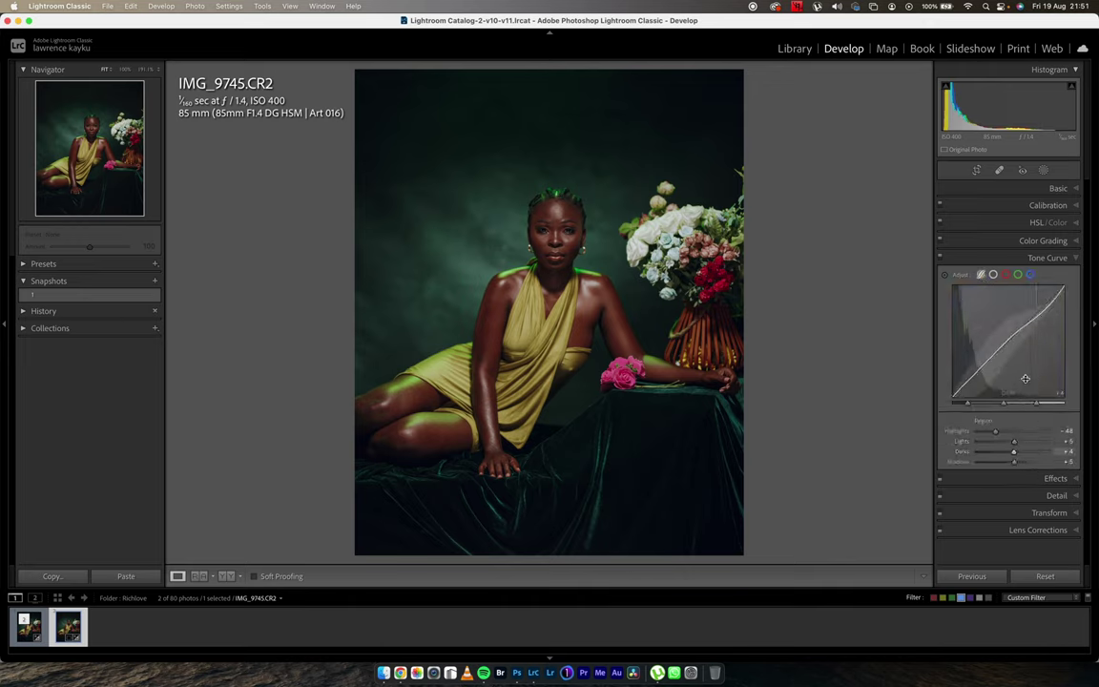
click(949, 261)
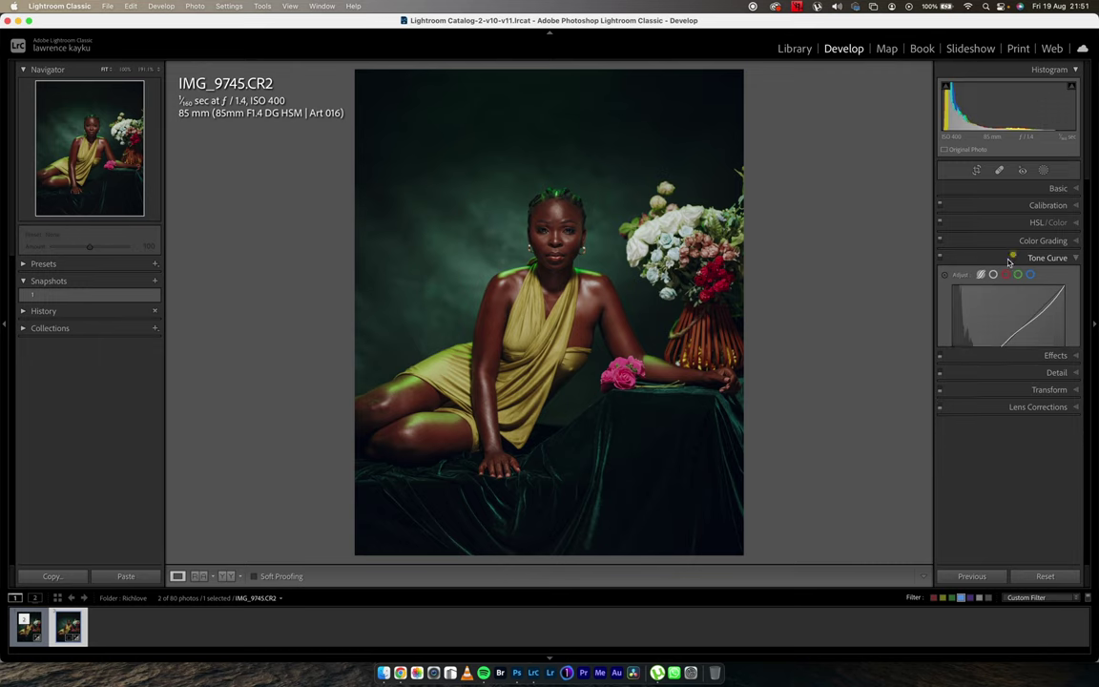
click(940, 258)
click(939, 259)
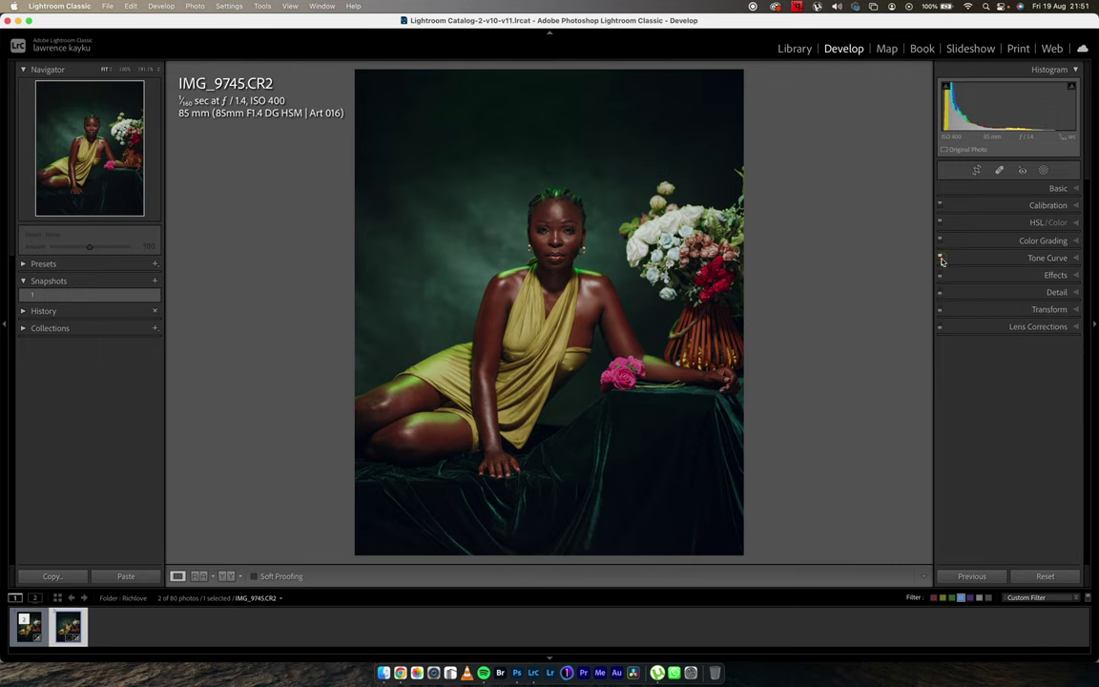
click(940, 258)
click(940, 258)
Re-enable the Effects adjustments and review the post-crop vignetting settings
click(965, 275)
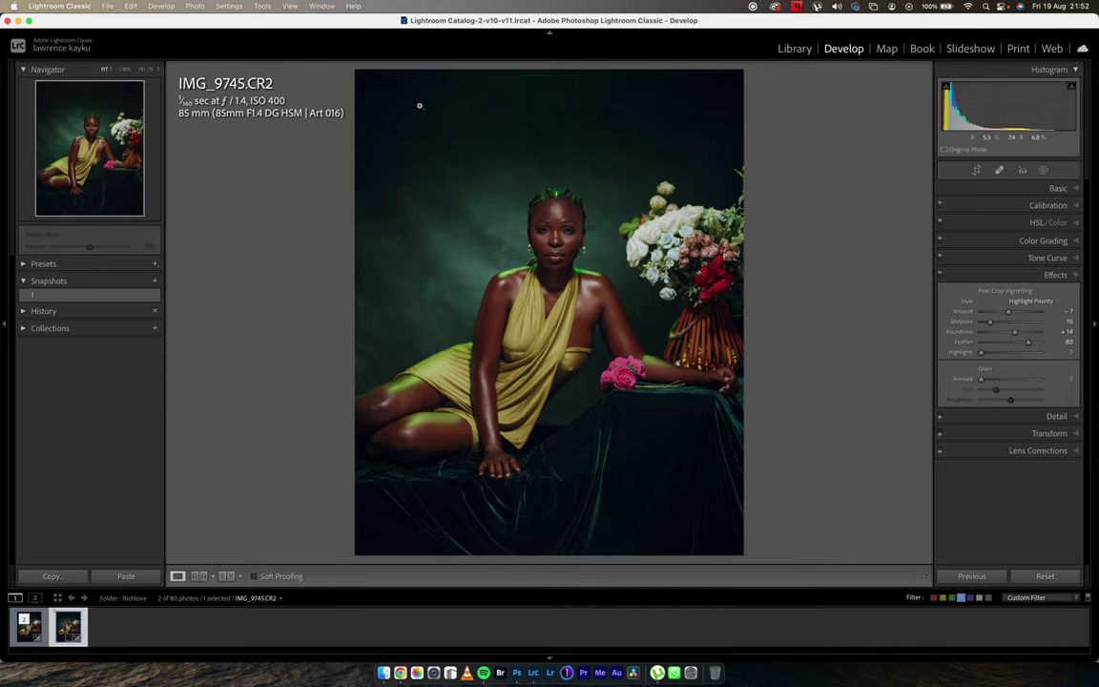
click(980, 276)
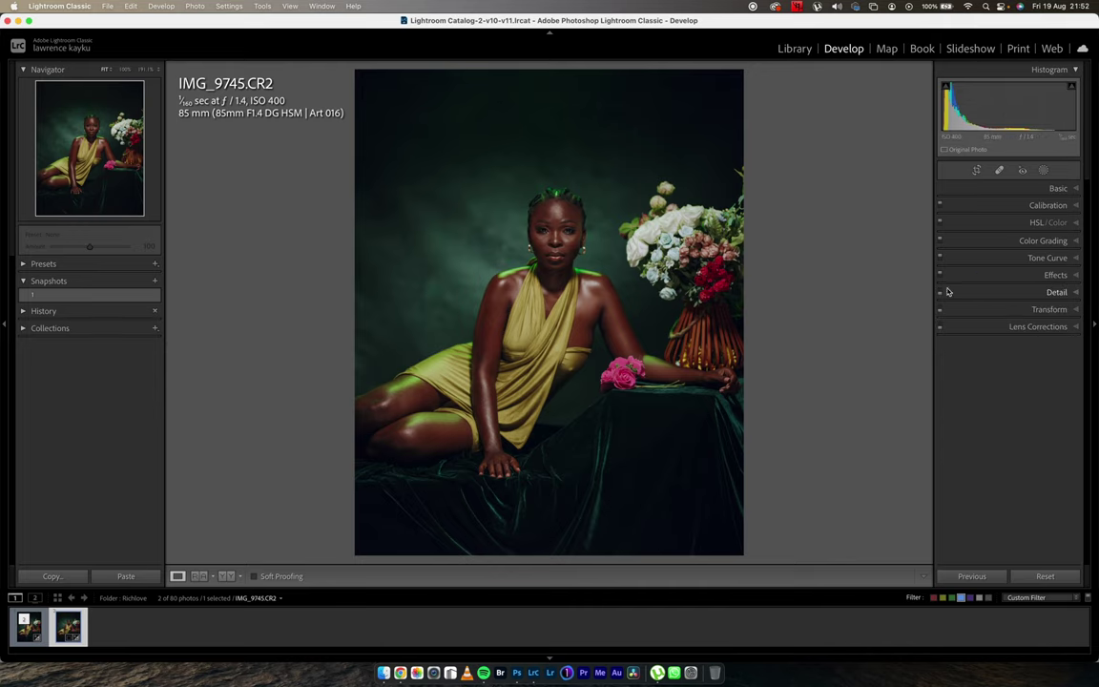
Re-enable the Detail adjustments, review the sharpening settings, and inspect the result up close on the model's face and shoulders
click(972, 294)
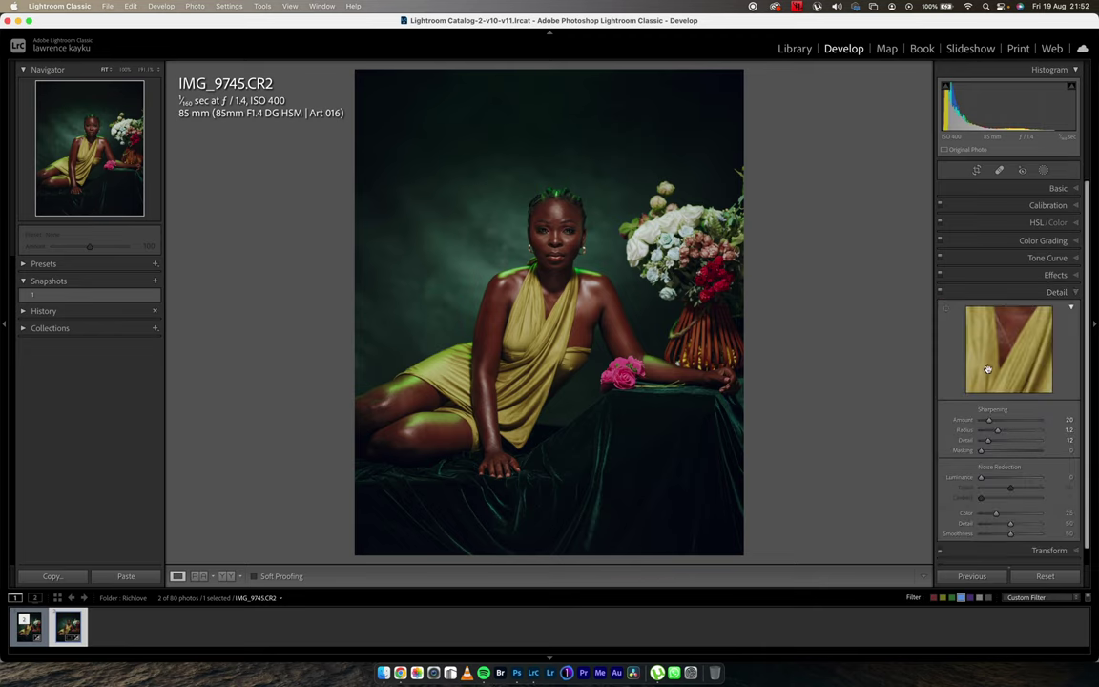
click(599, 257)
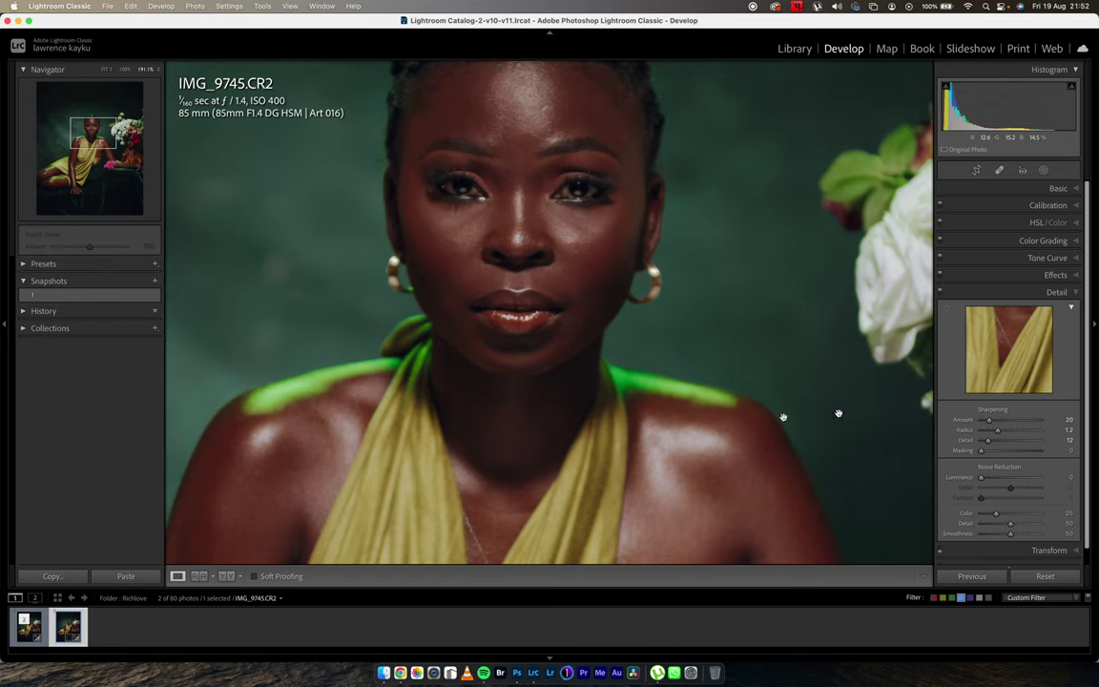
drag(621, 261, 677, 318)
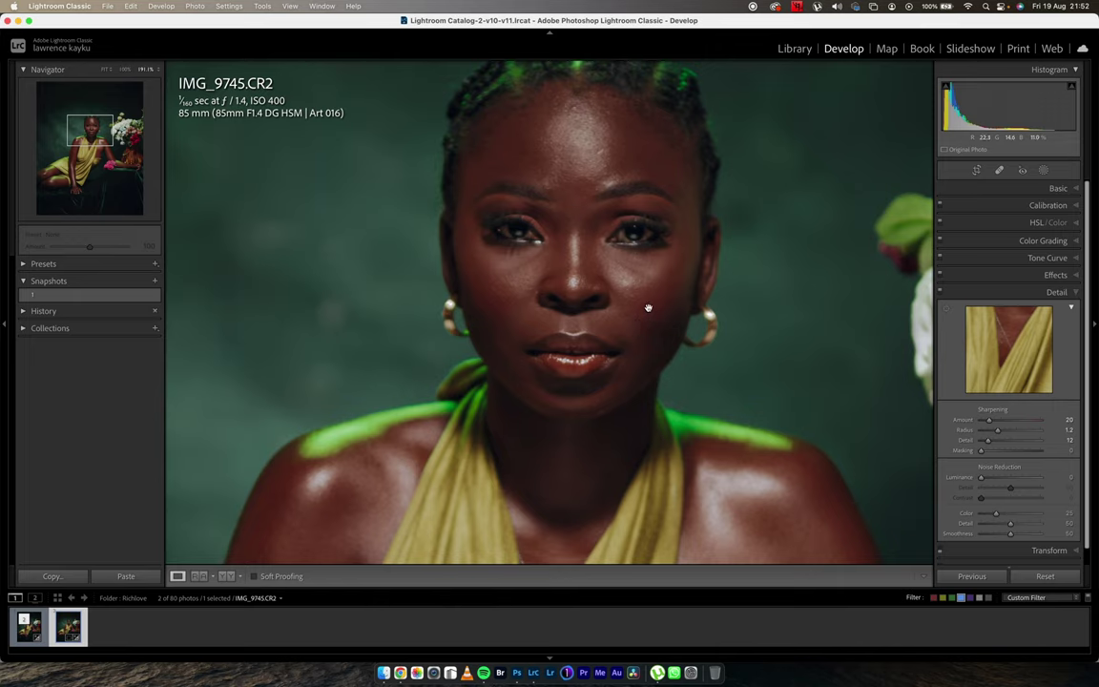
drag(636, 324, 682, 295)
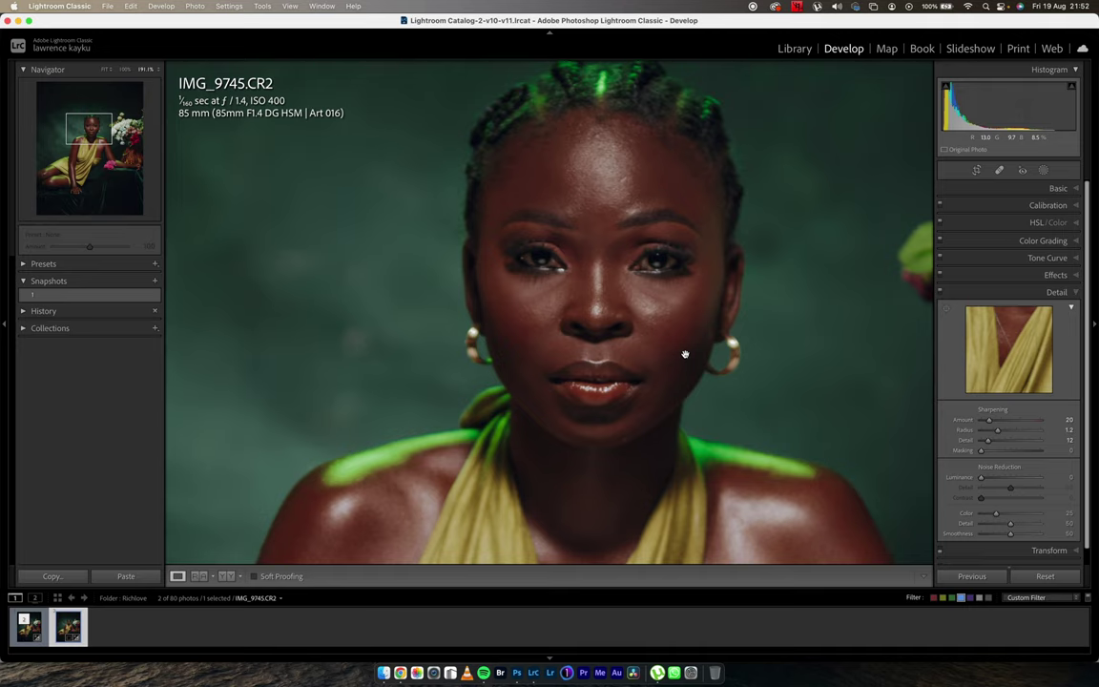
drag(678, 346, 666, 304)
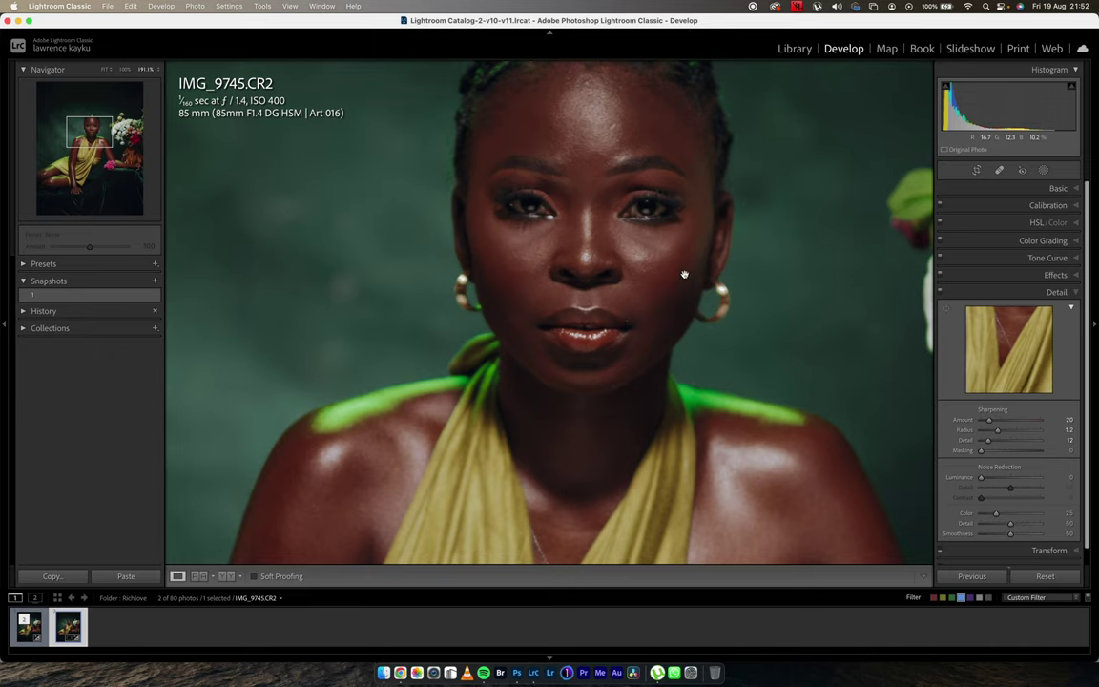
click(990, 292)
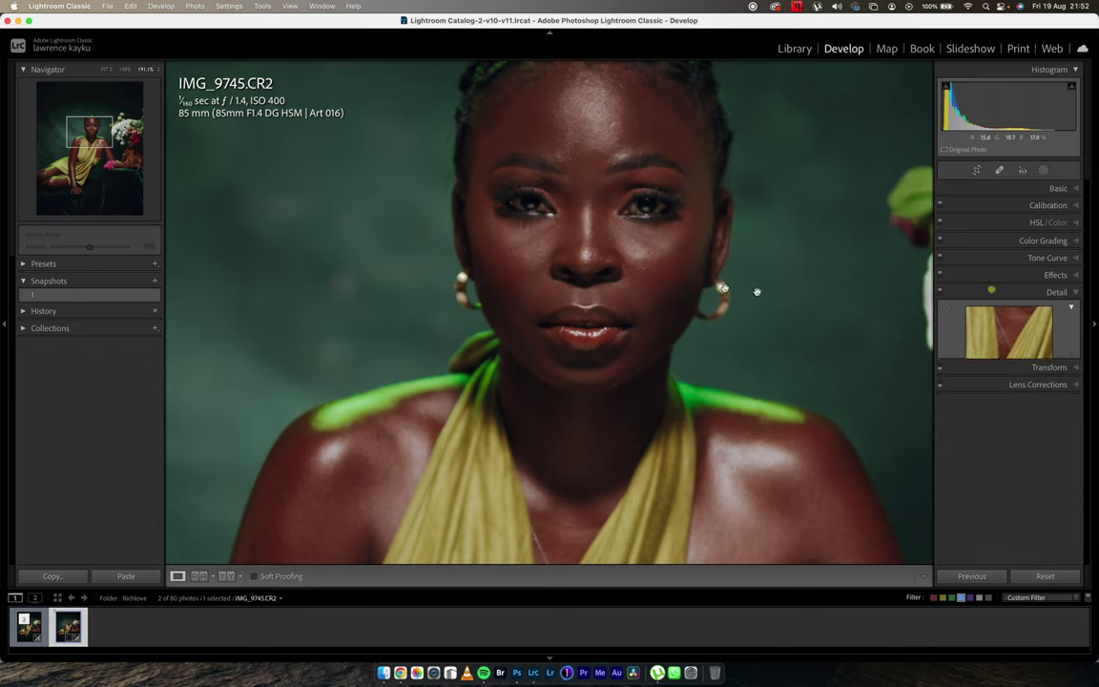
click(694, 296)
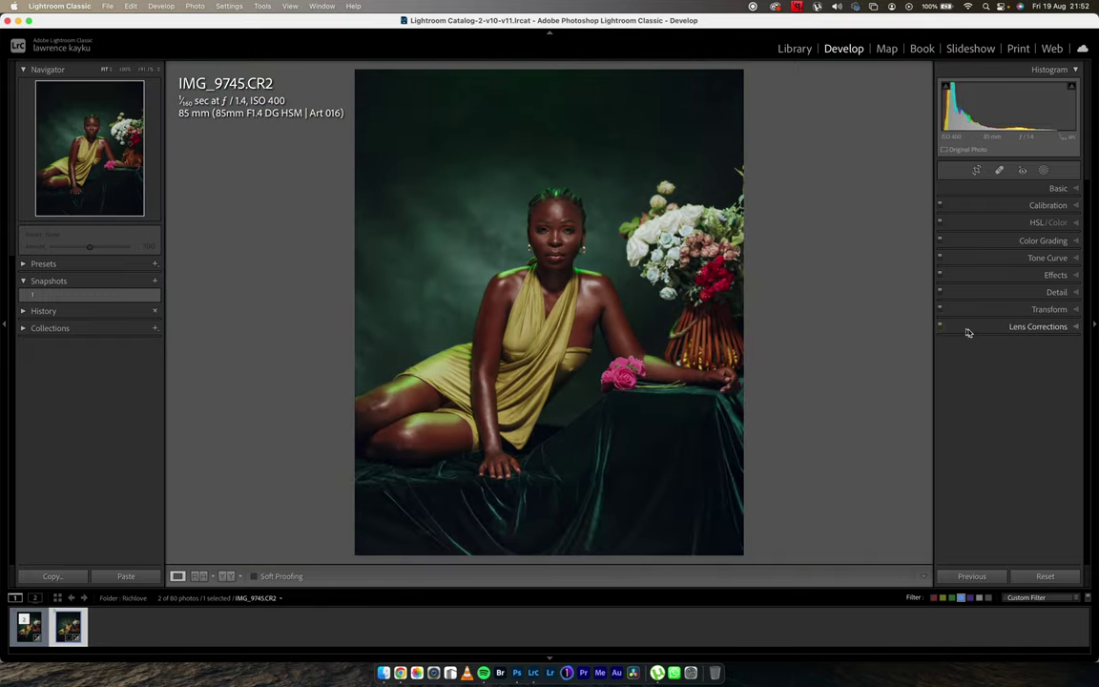
Re-enable Lens Corrections, comparing the photo with and without them, and show the before and after versions side by side
click(941, 329)
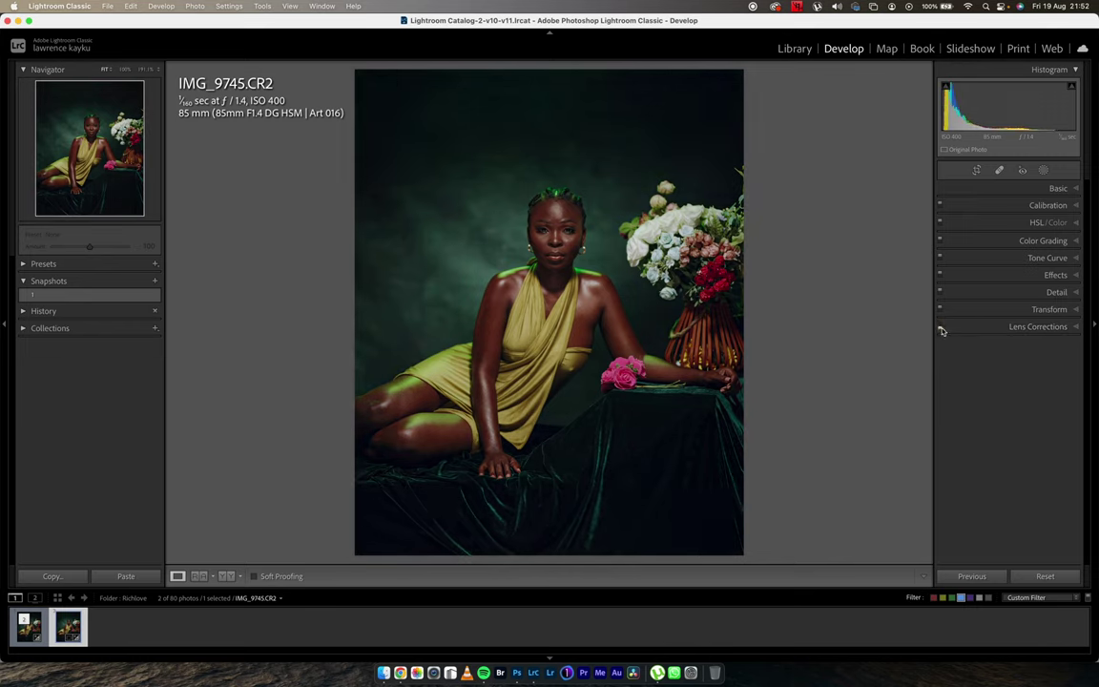
click(941, 329)
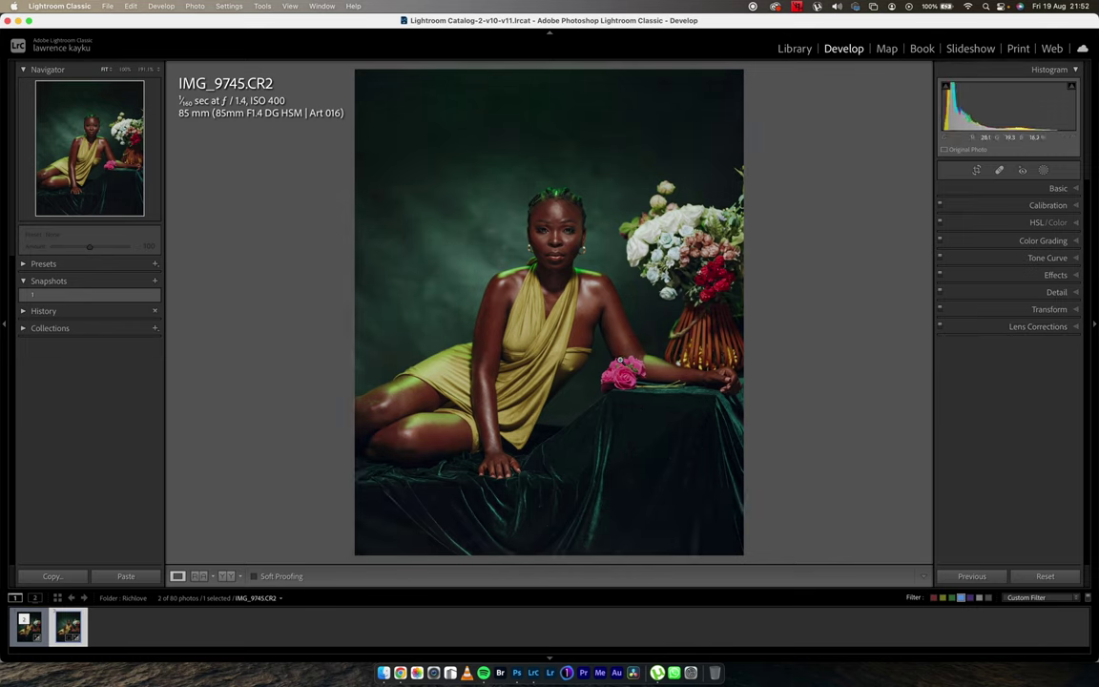
key(y)
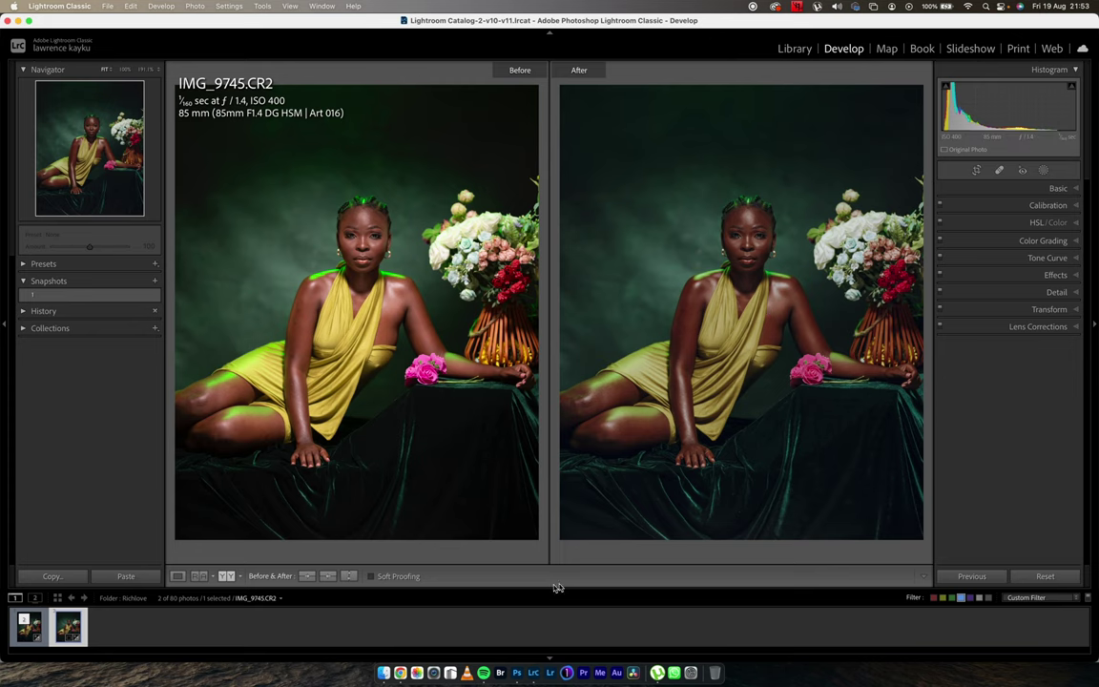
Switch to Photoshop and hide every layer of the portrait above the Background
click(516, 658)
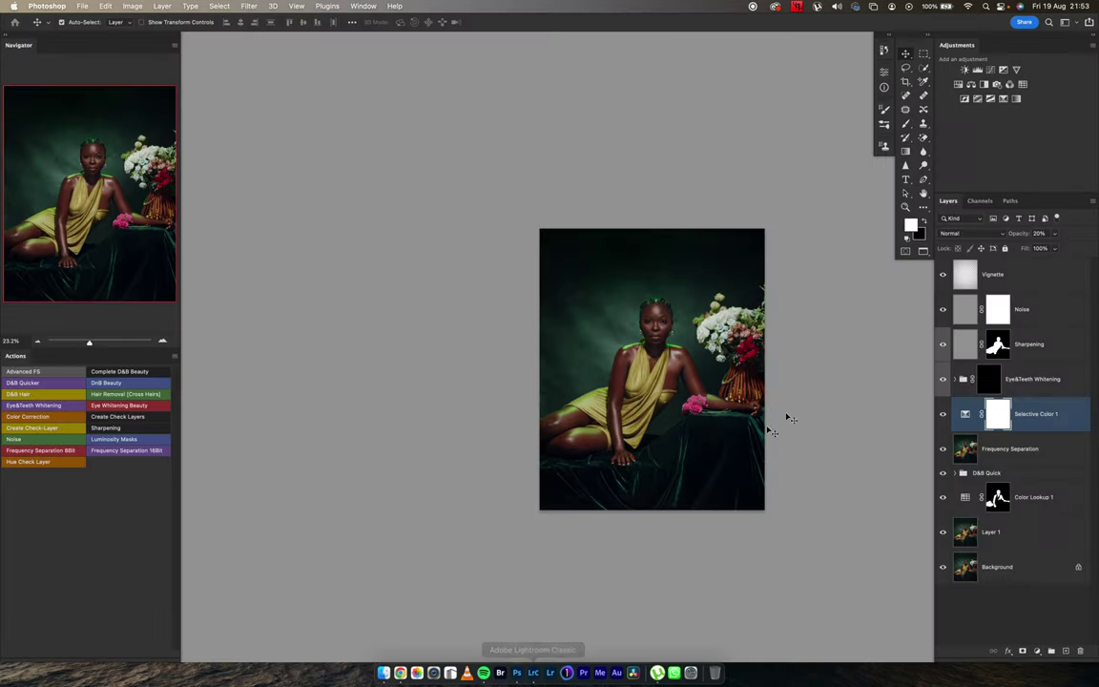
drag(689, 435, 612, 366)
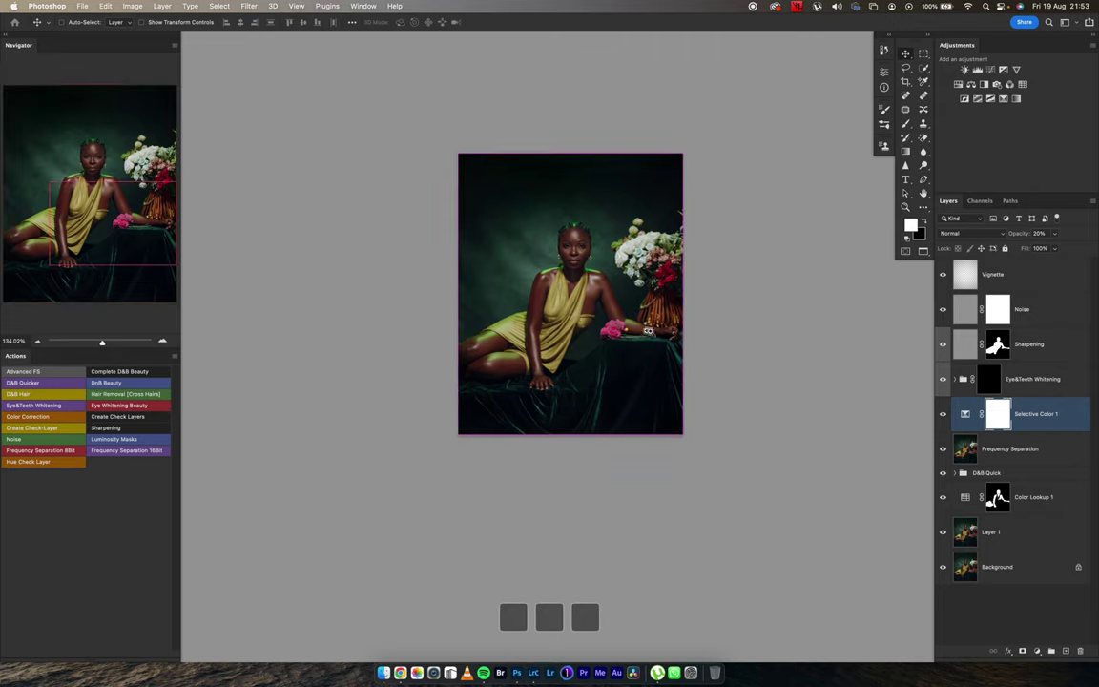
click(681, 336)
drag(681, 336, 561, 402)
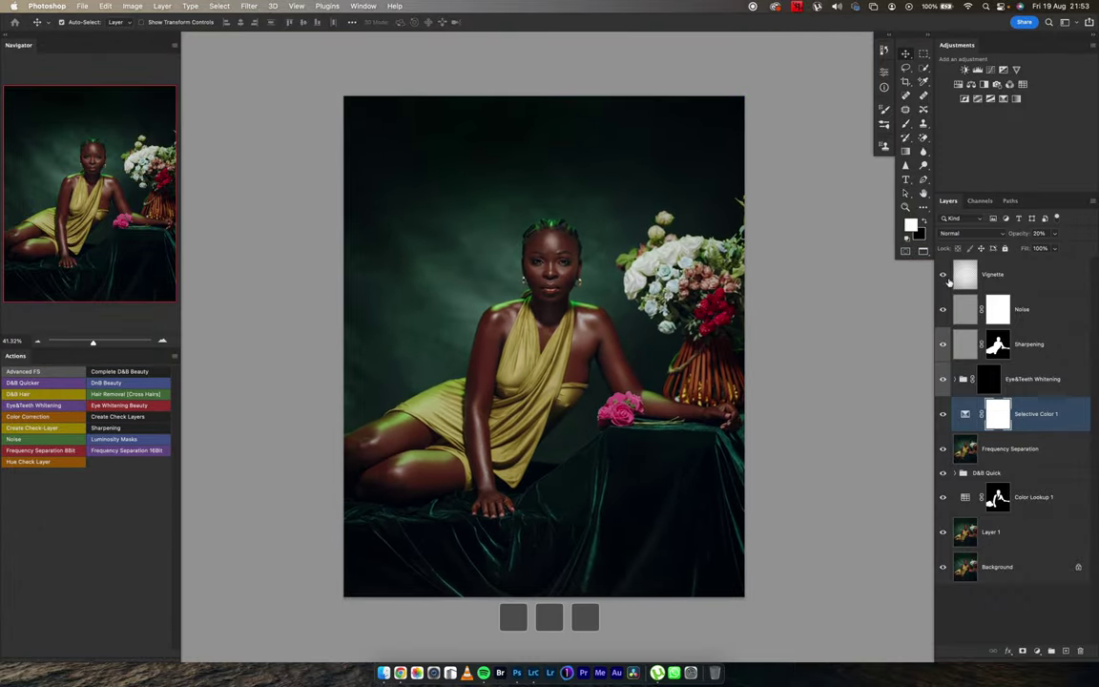
drag(942, 275, 948, 500)
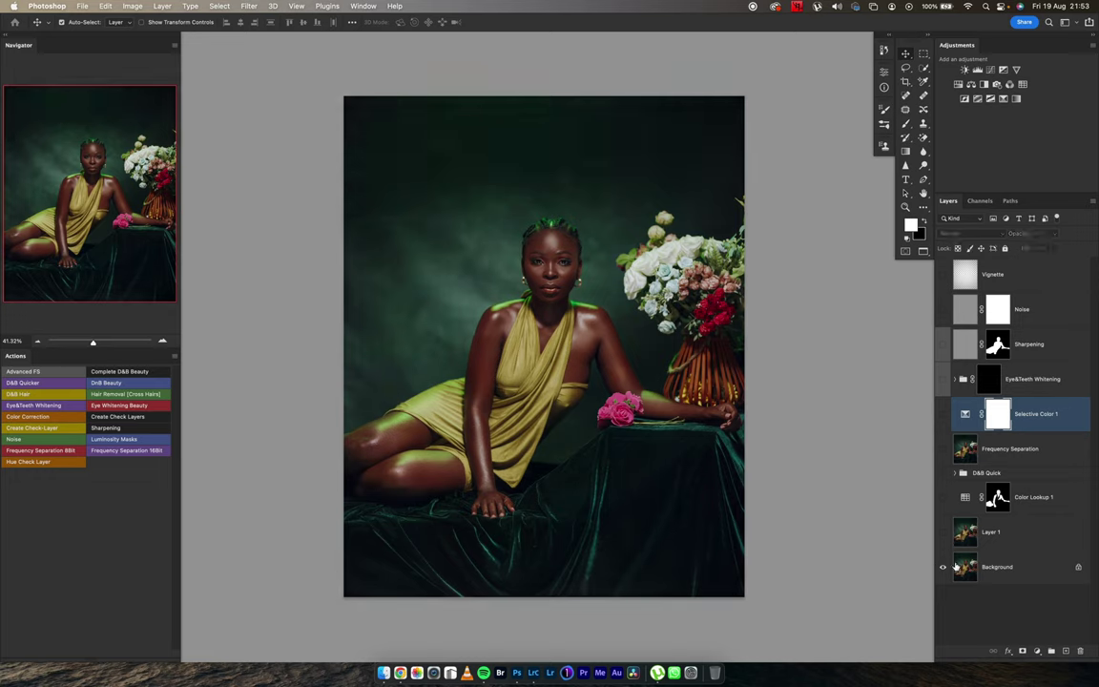
Show Layer 1, comparing the portrait with and without it
click(942, 532)
click(943, 534)
click(944, 536)
click(941, 538)
click(946, 541)
Open the Color Lookup 1 layer's properties and show the layer, comparing the skin tones with and without it
double_click(965, 497)
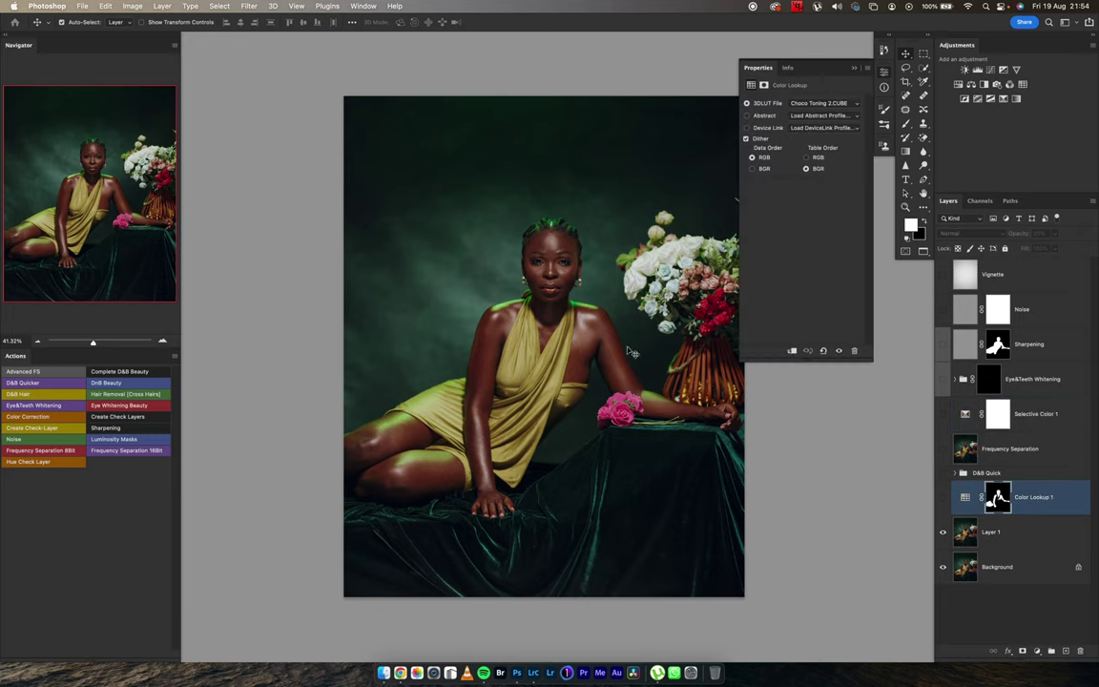
drag(642, 370, 597, 349)
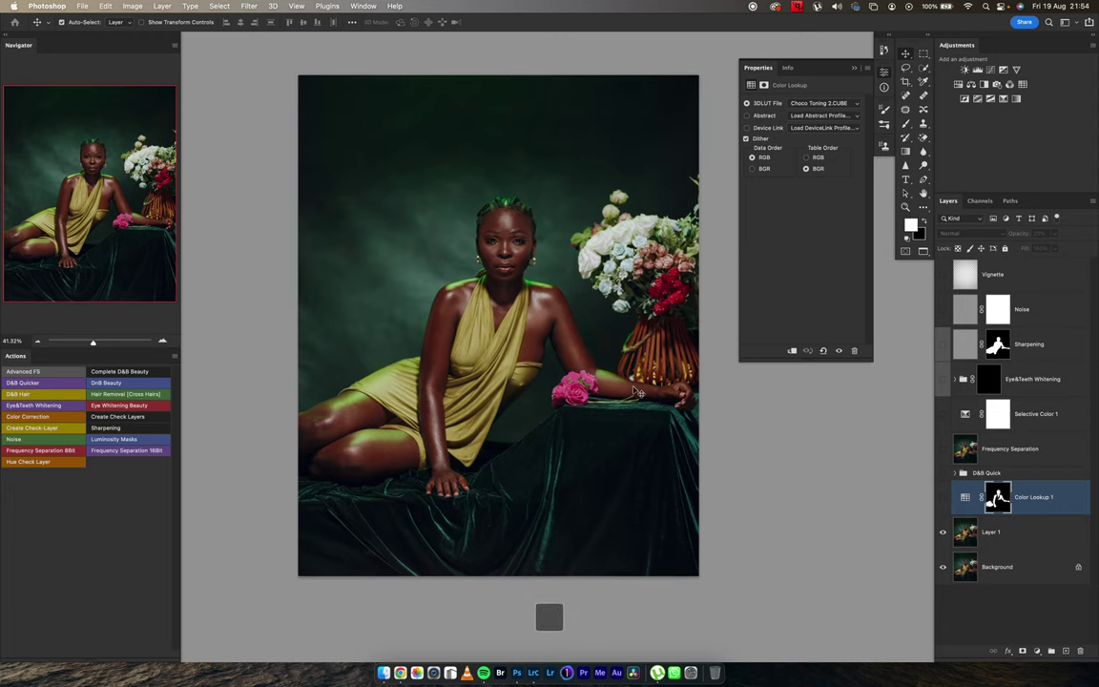
click(942, 498)
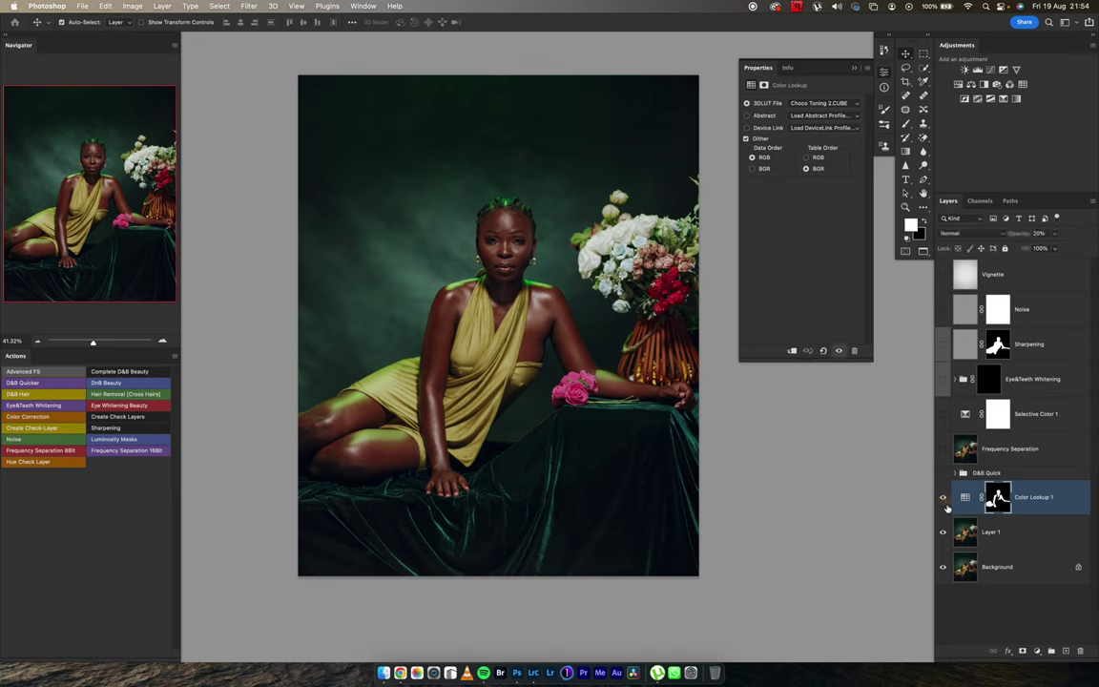
click(943, 497)
click(943, 498)
Test the Color Lookup 1 layer at 98%, 53% and 18% opacity, and return it to 20%
drag(1018, 234, 1069, 262)
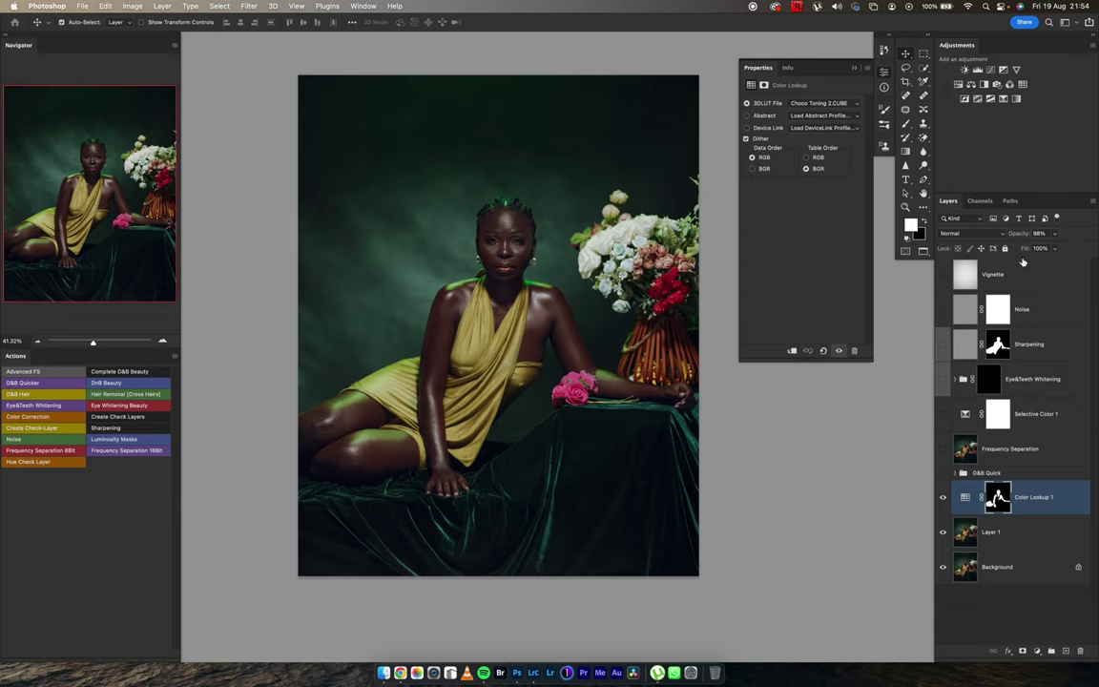
mouse_move(1020, 226)
mouse_down()
mouse_move(1002, 241)
mouse_move(1018, 240)
mouse_up()
text(53)
key(Return)
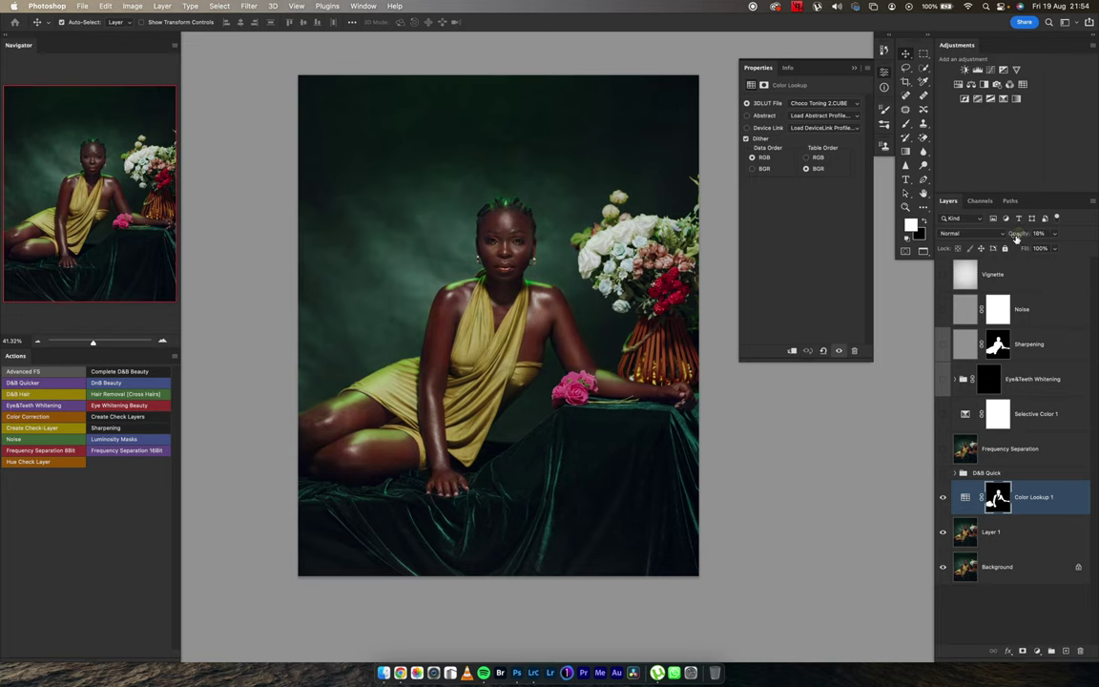
drag(1017, 235, 1017, 234)
text(18)
key(Return)
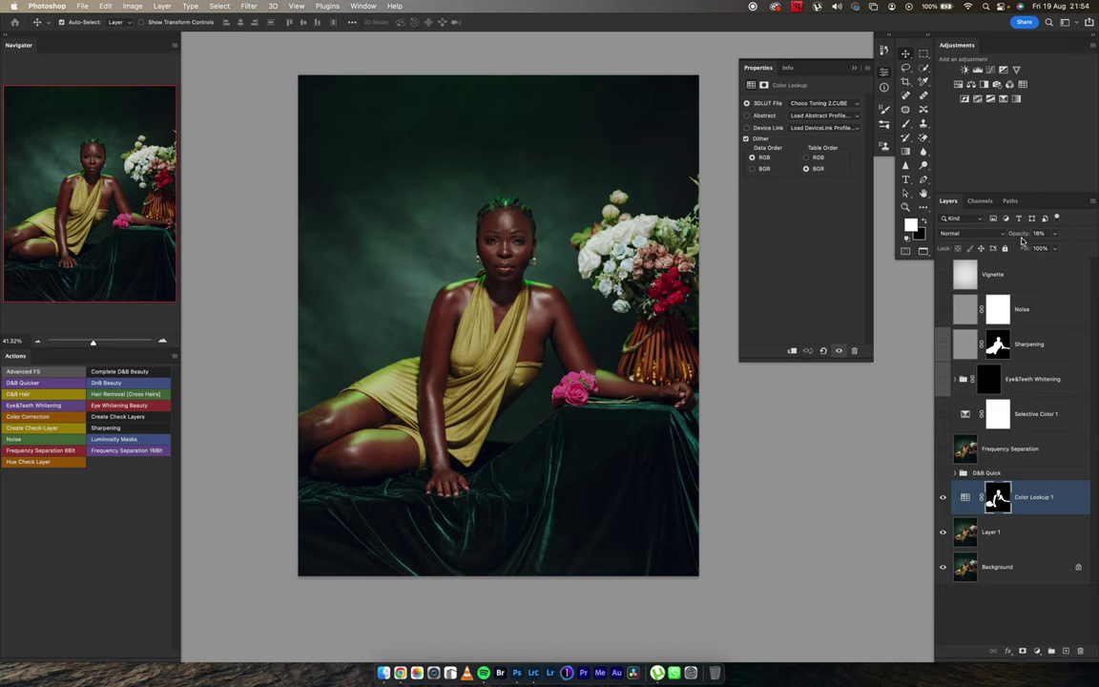
drag(1022, 240, 1025, 236)
text(20)
key(Return)
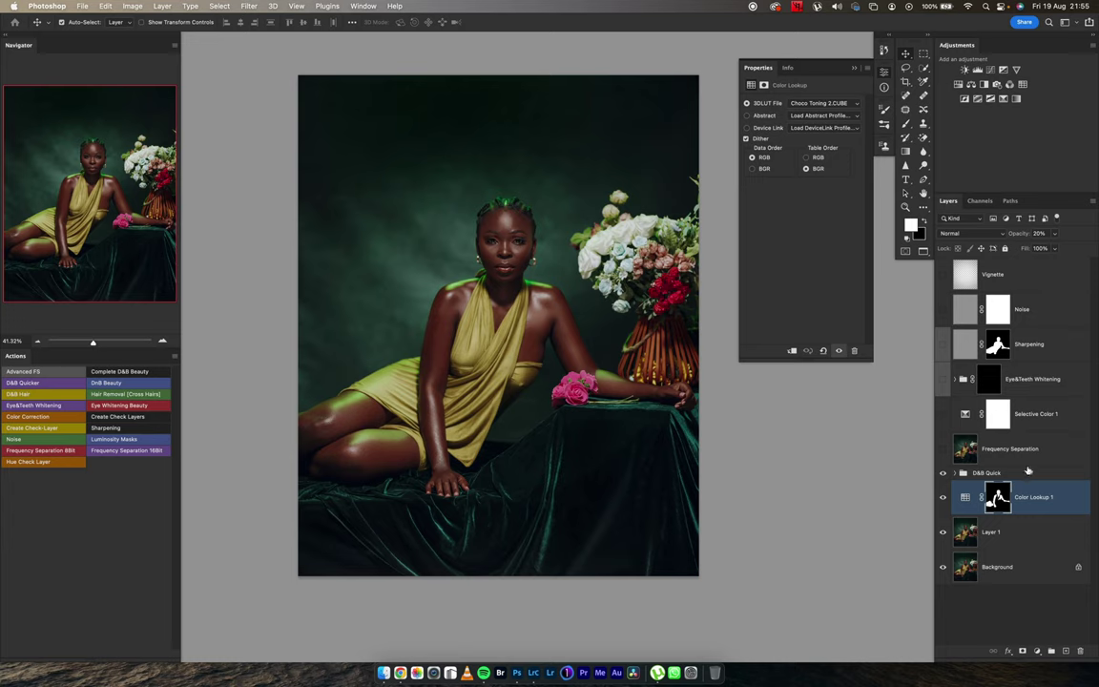
Expand the D&B Quick group, view its Dodge and Burn layer masks on the canvas, and collapse the group
click(956, 473)
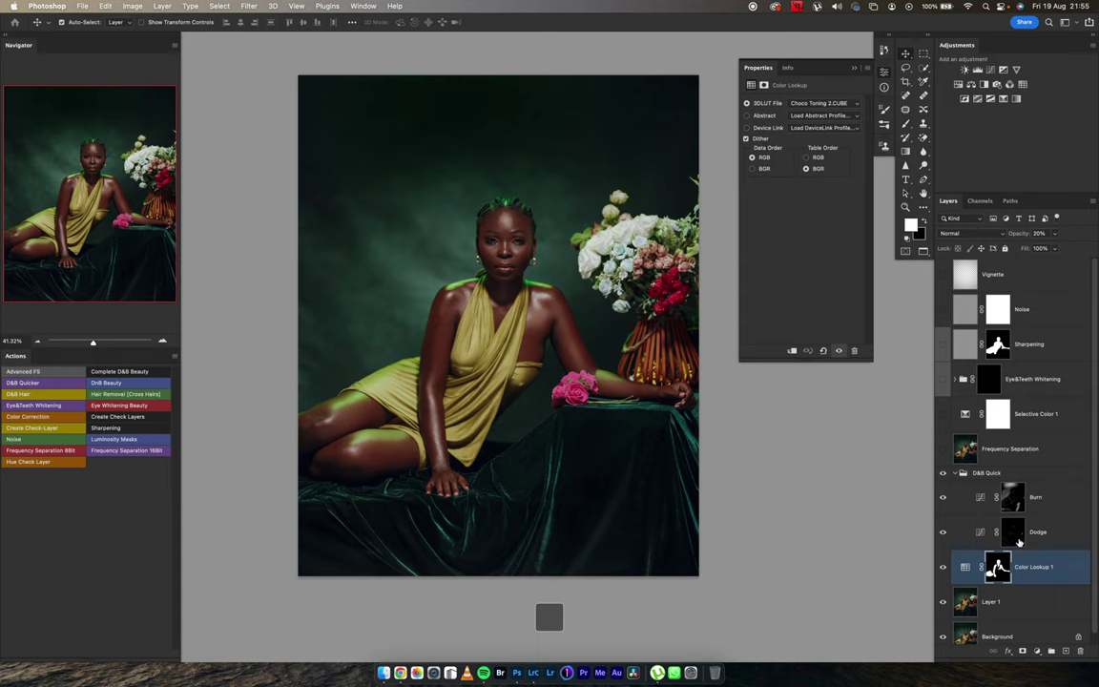
alt+click(1018, 540)
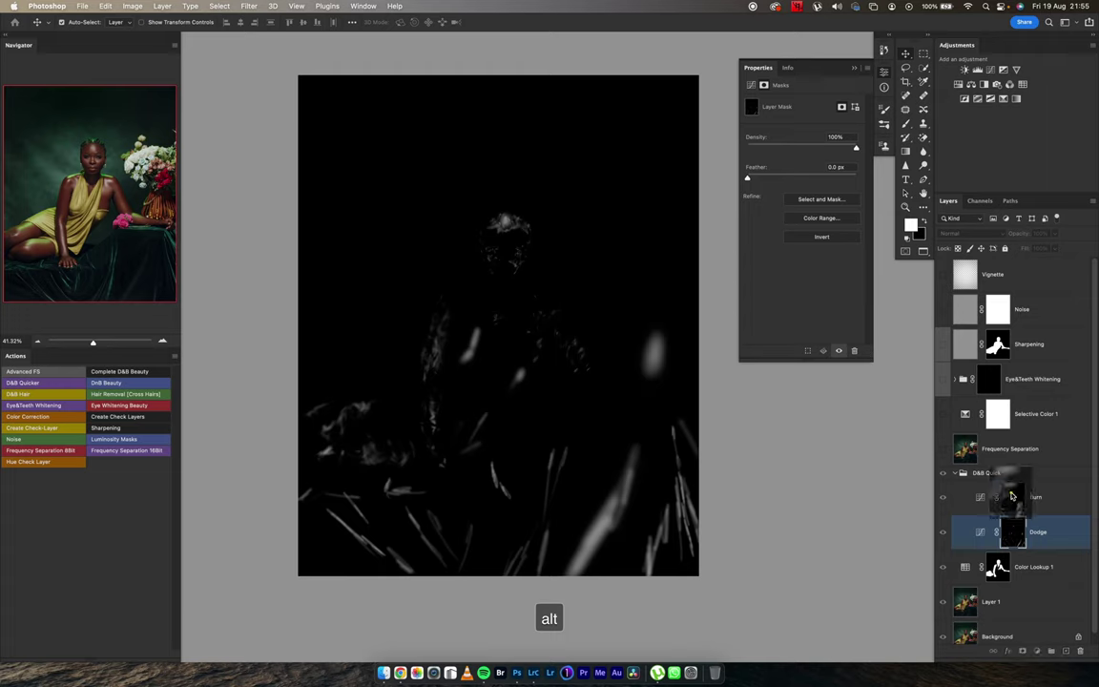
alt+click(1009, 504)
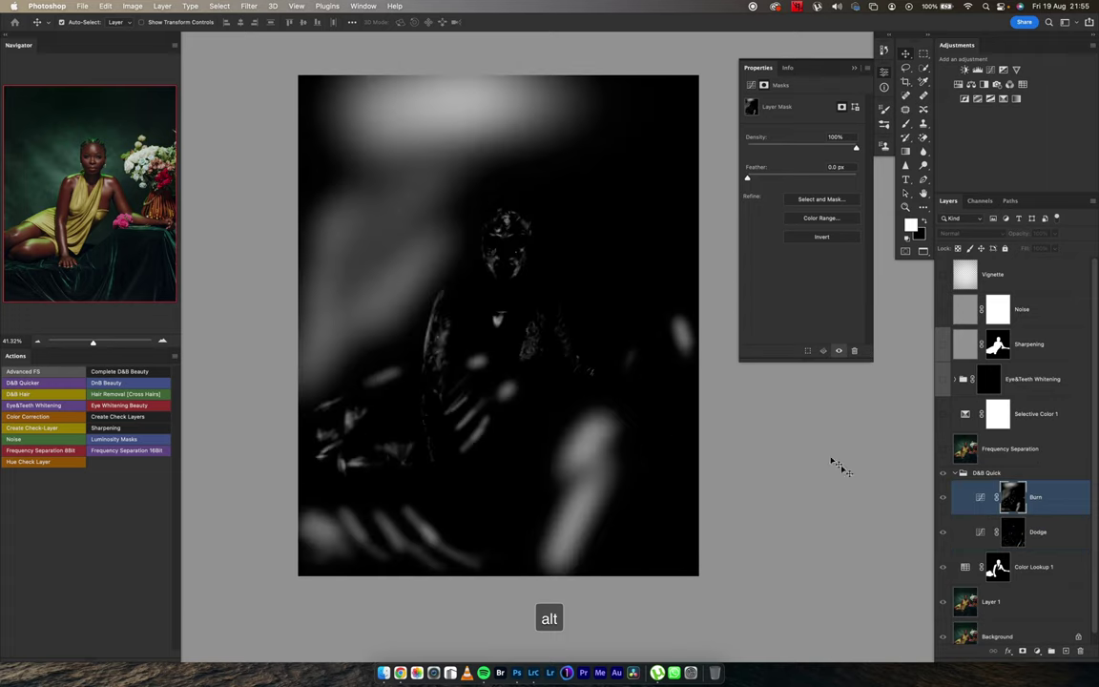
click(955, 473)
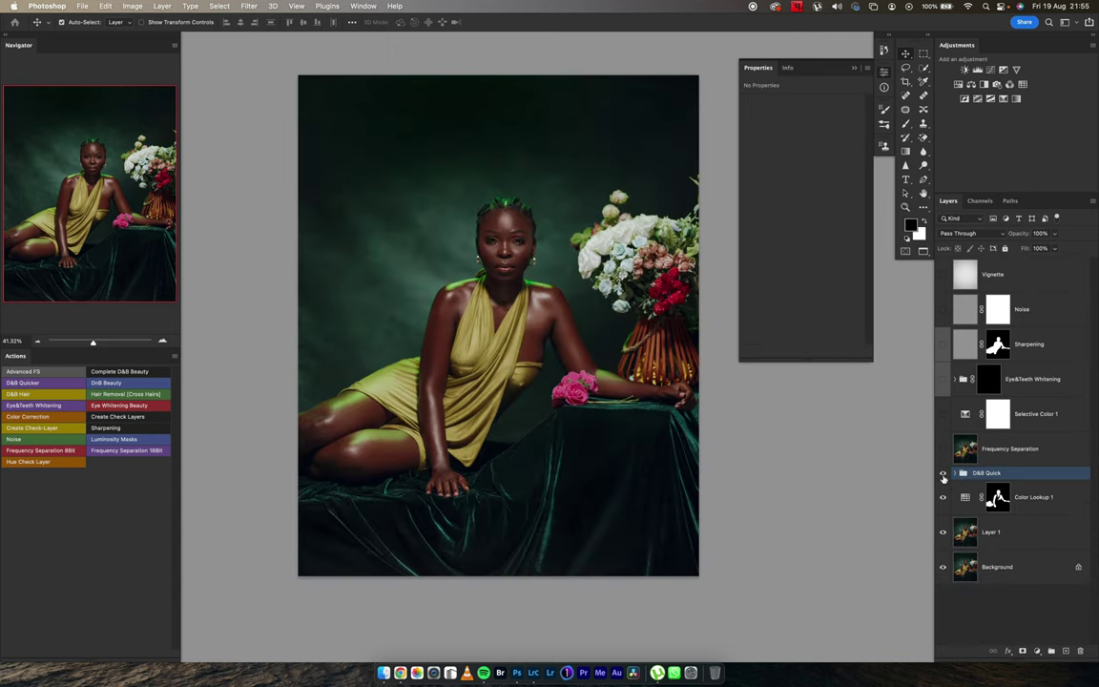
Compare the portrait with and without the D&B Quick dodge and burn group
click(943, 474)
click(943, 476)
click(943, 476)
click(943, 476)
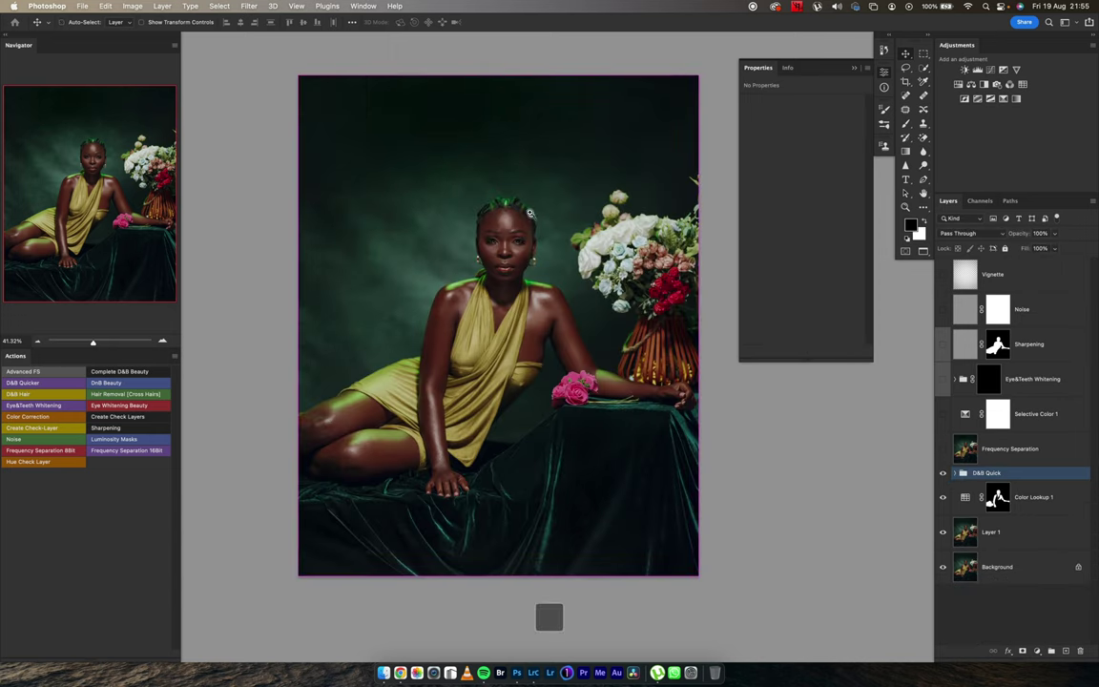
Show and select the Frequency Separation layer, inspecting the skin up close on the model's face
scroll(519, 219, up, 10)
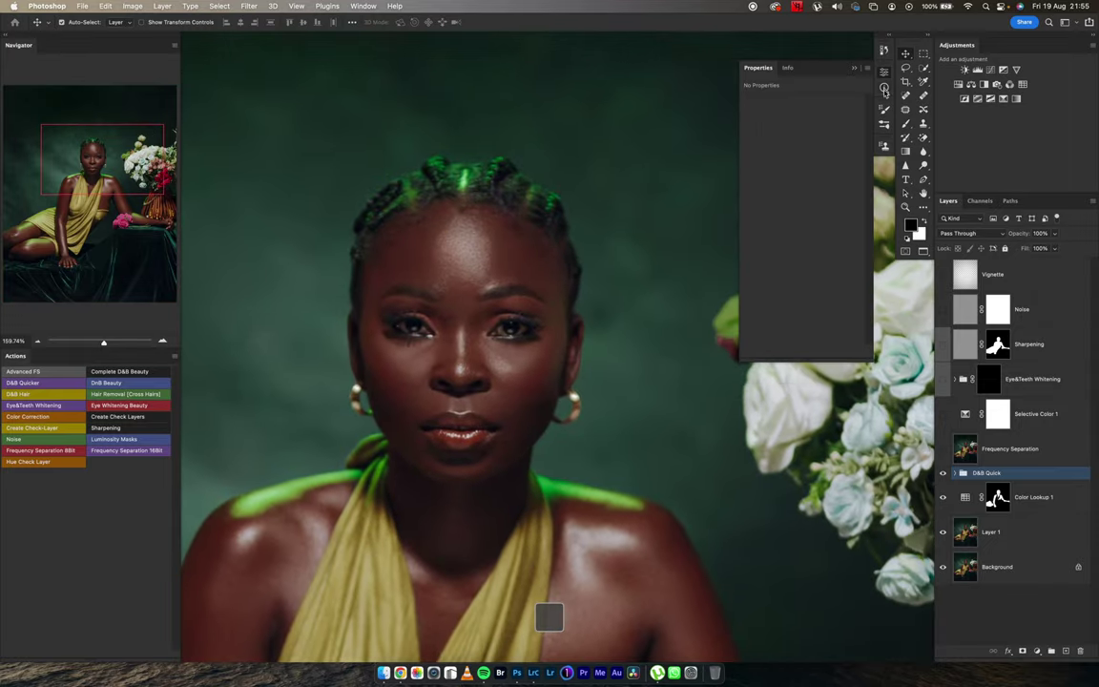
click(853, 71)
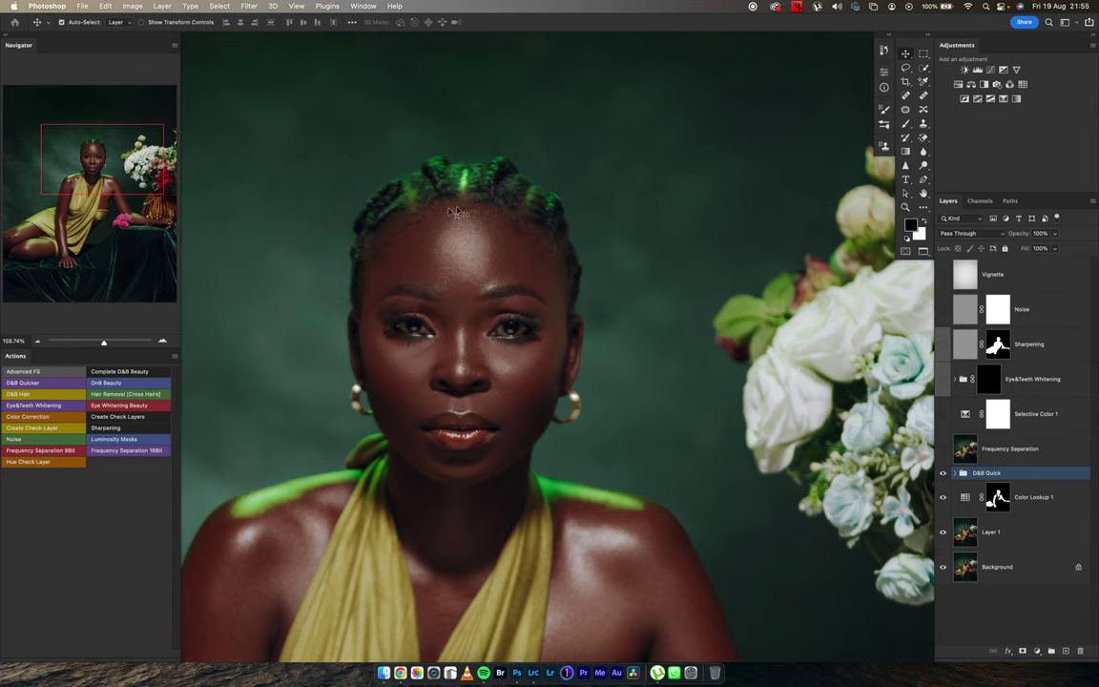
mouse_move(531, 309)
mouse_down()
mouse_move(515, 310)
mouse_move(596, 311)
mouse_move(511, 308)
mouse_up()
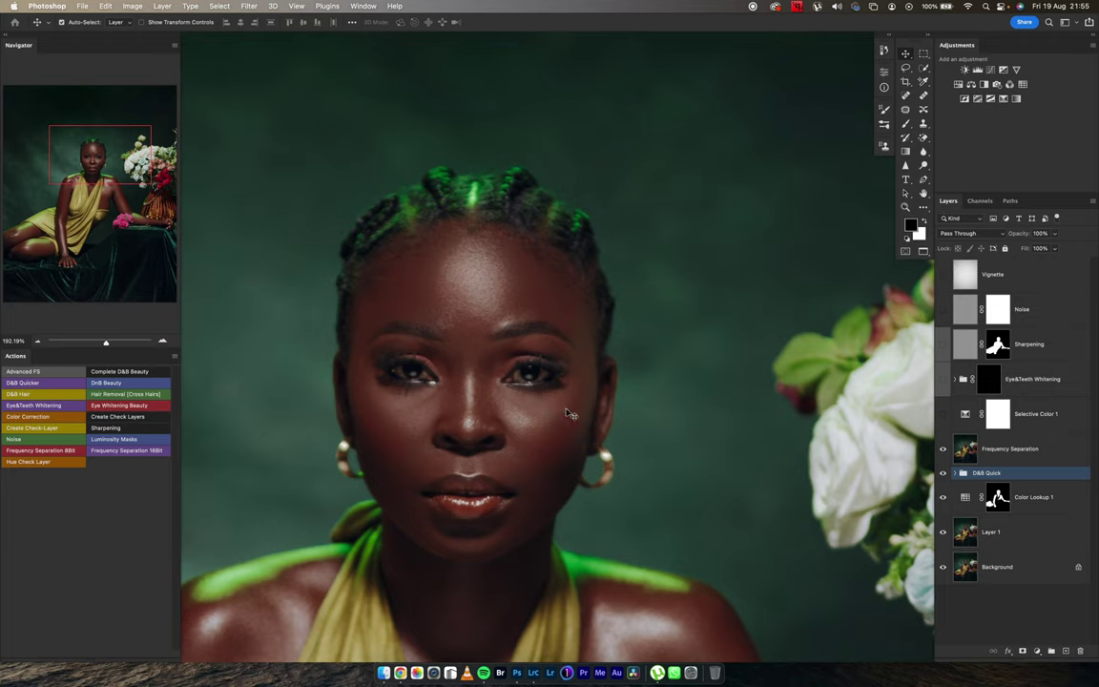
click(1006, 450)
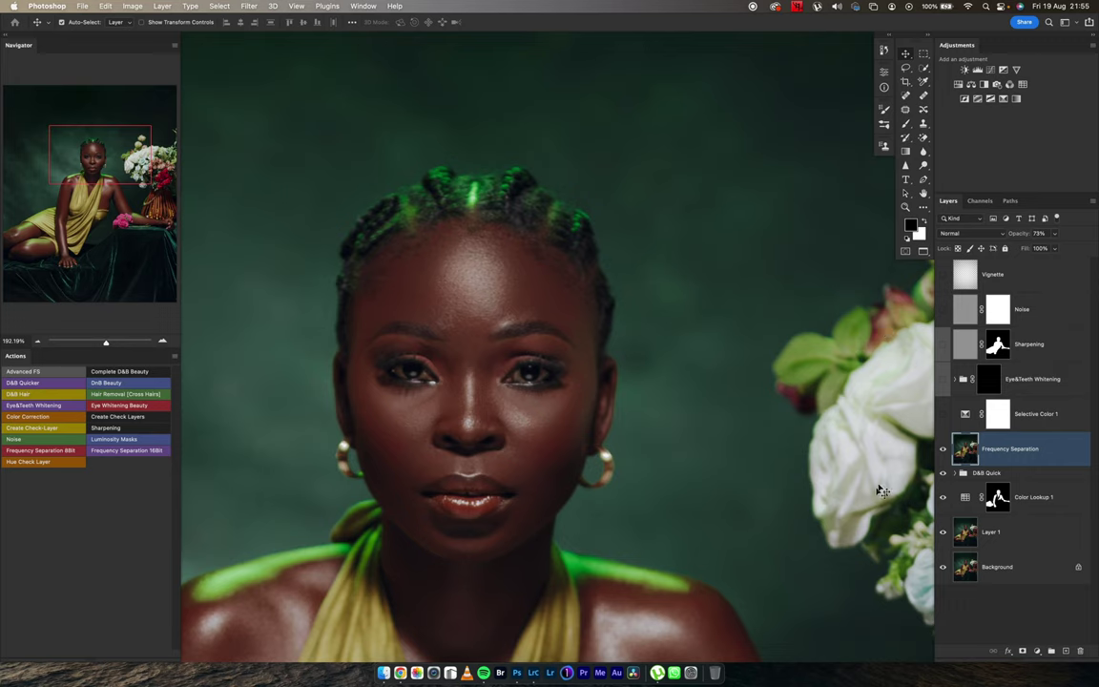
Compare the model's skin with and without the Frequency Separation layer, and return to the full-image view
click(943, 452)
click(943, 448)
key(super+0)
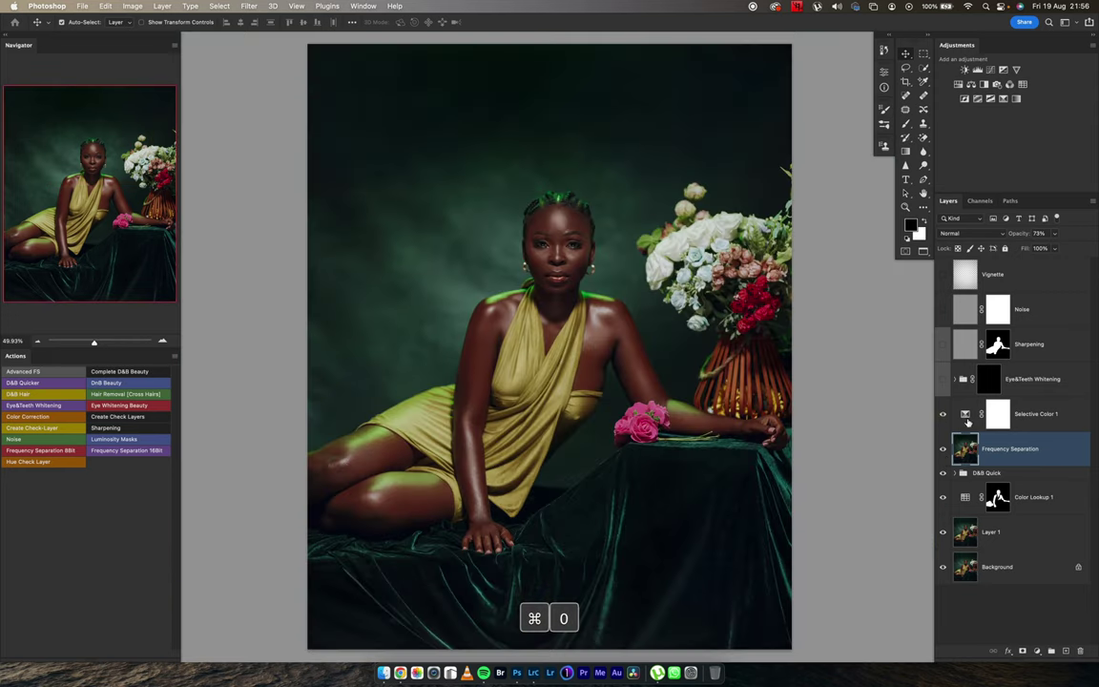
Open the Selective Color 1 layer's Blacks settings and compare the portrait with and without that adjustment
click(965, 416)
double_click(966, 417)
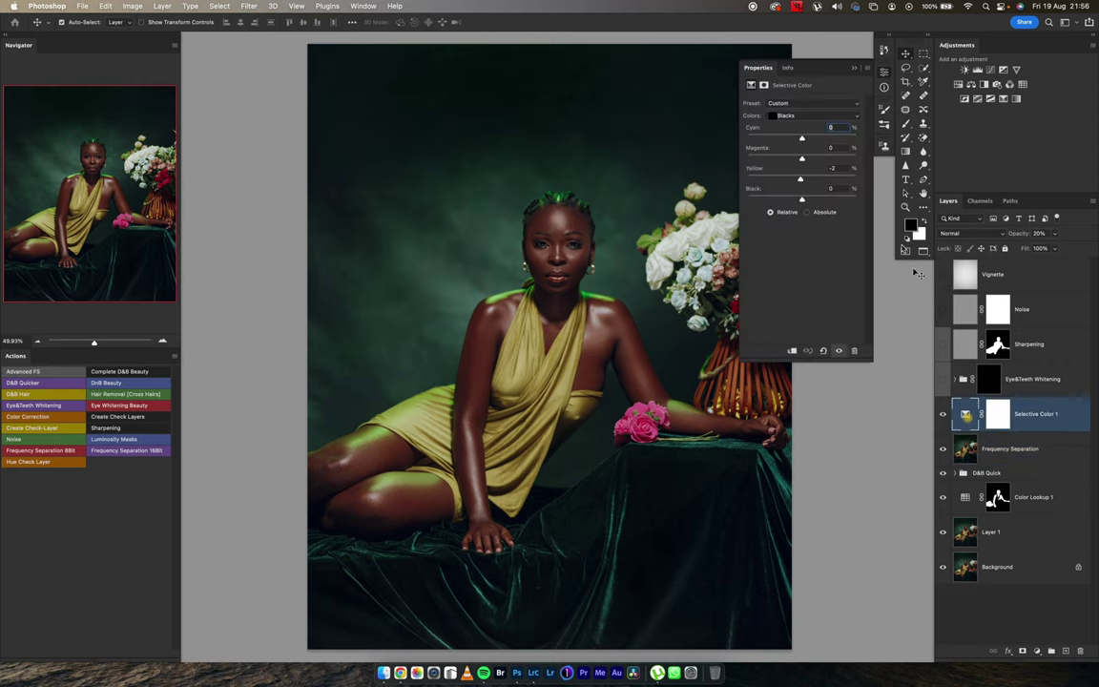
drag(660, 391, 601, 383)
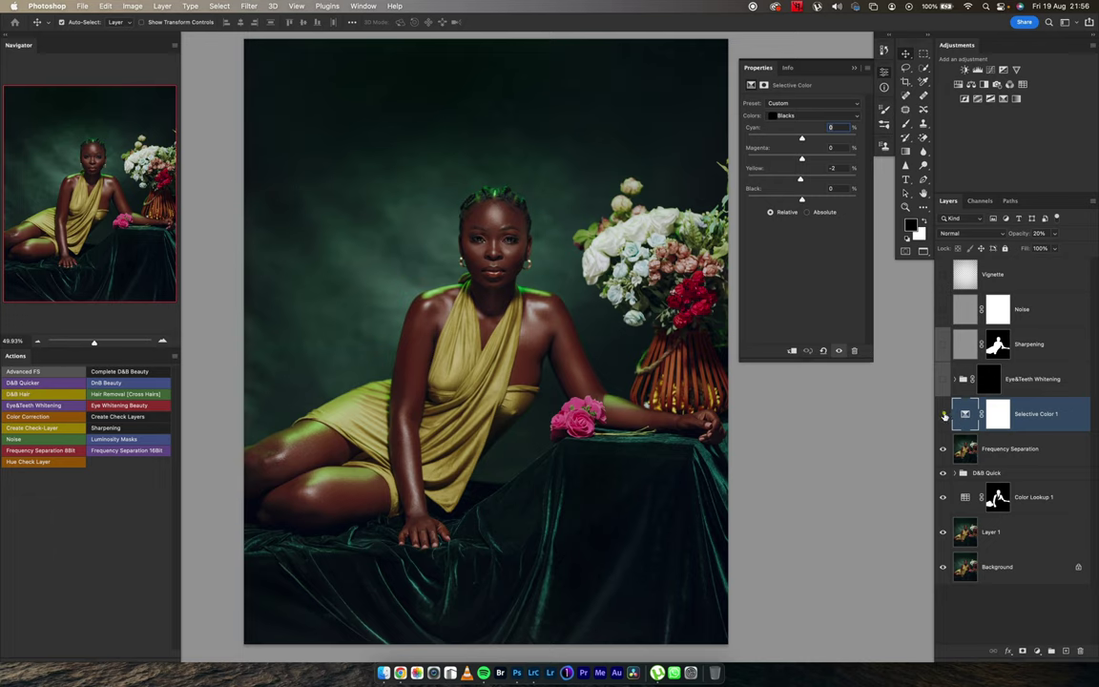
click(943, 414)
click(944, 415)
Show the Eye&Teeth Whitening and Sharpening layers, and compare the face up close with and without Sharpening
click(942, 352)
key(alt+])
key(alt+])
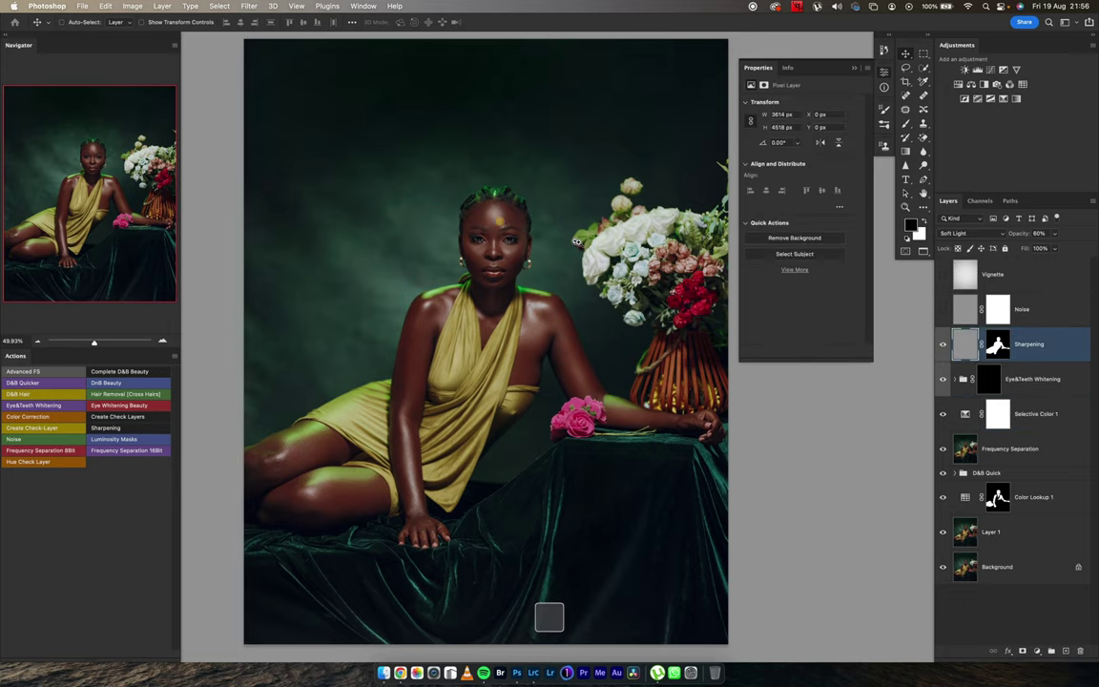
drag(496, 216, 642, 254)
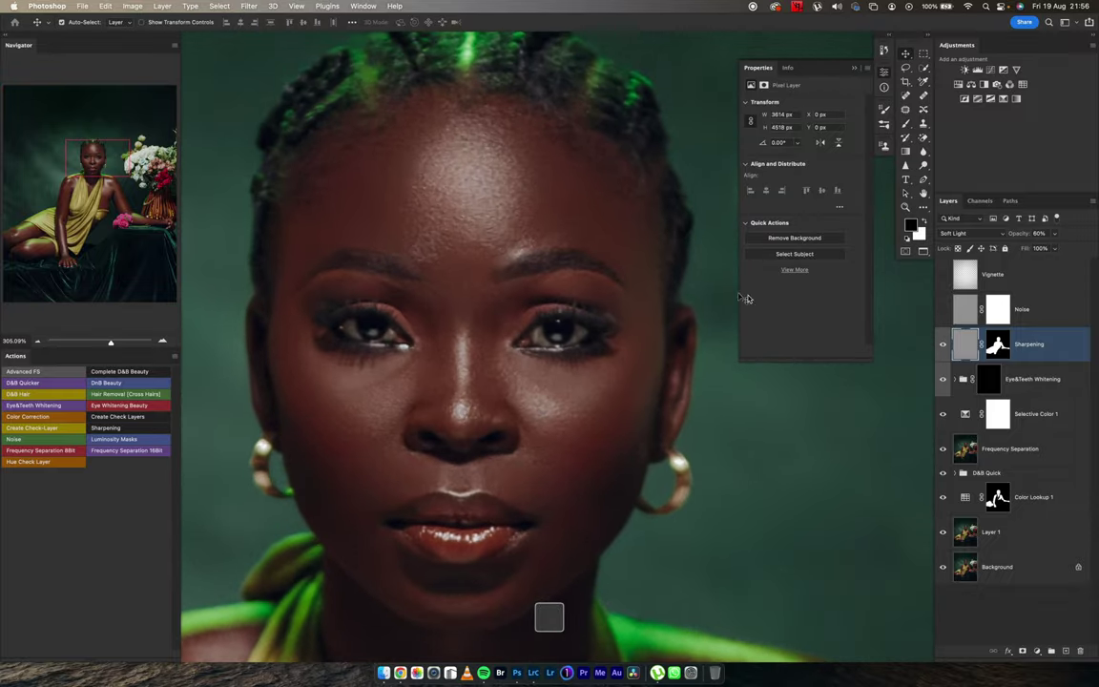
click(943, 346)
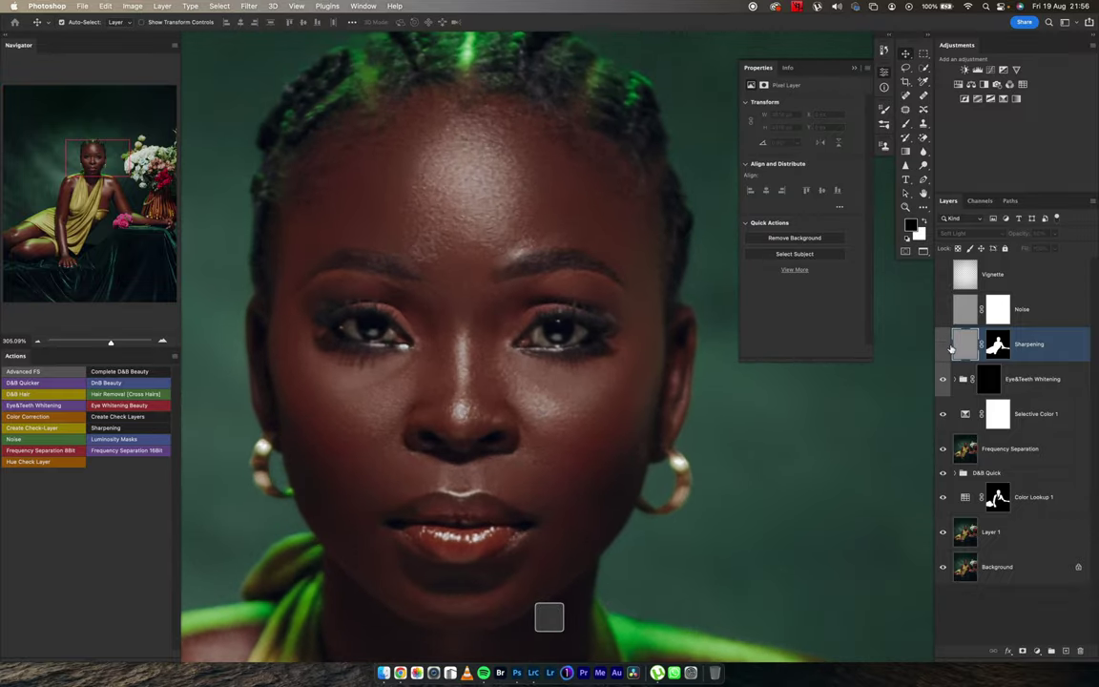
click(943, 343)
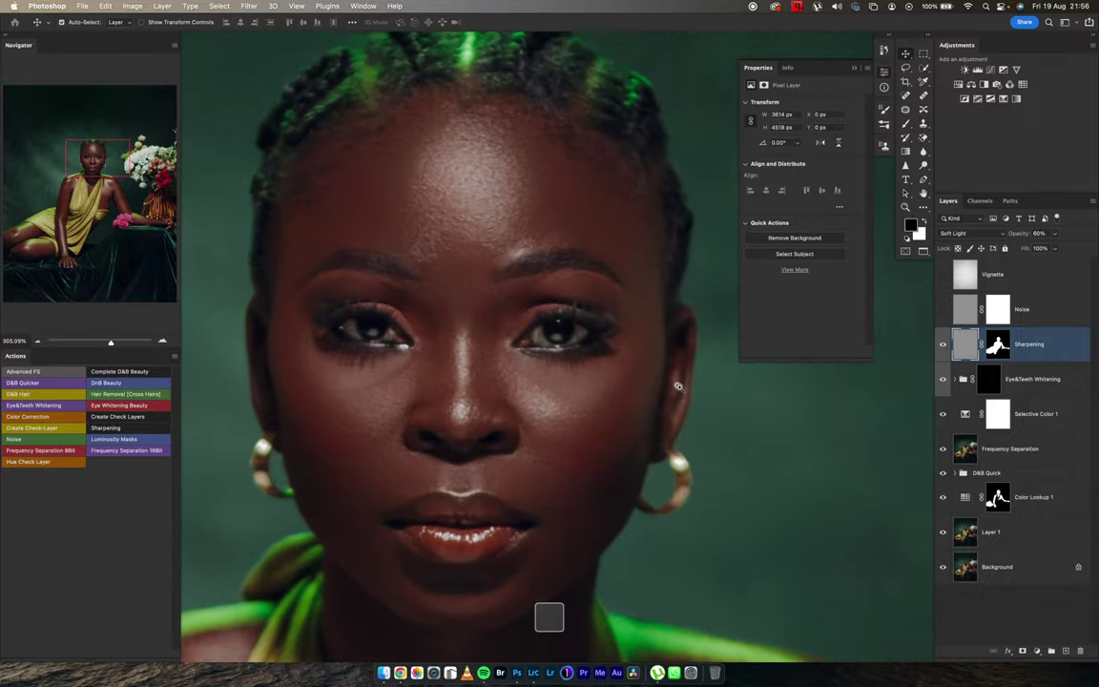
alt+click(671, 396)
key(super+0)
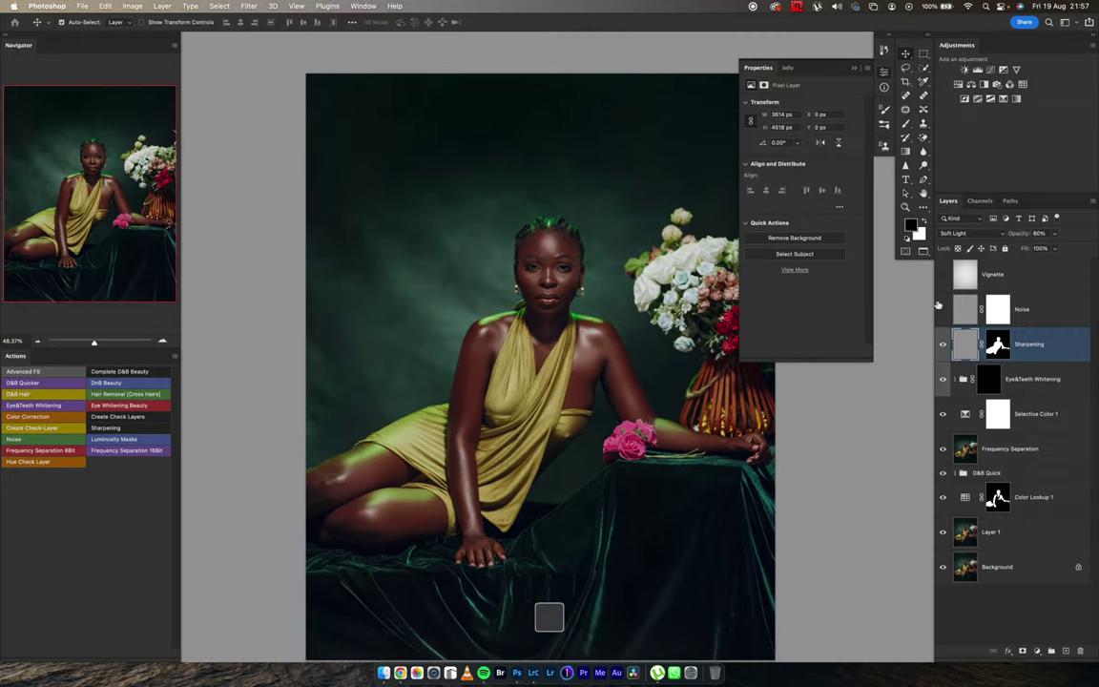
Show the Noise layer, inspect its grain up close on the face, and show the Vignette layer over the full portrait
click(943, 309)
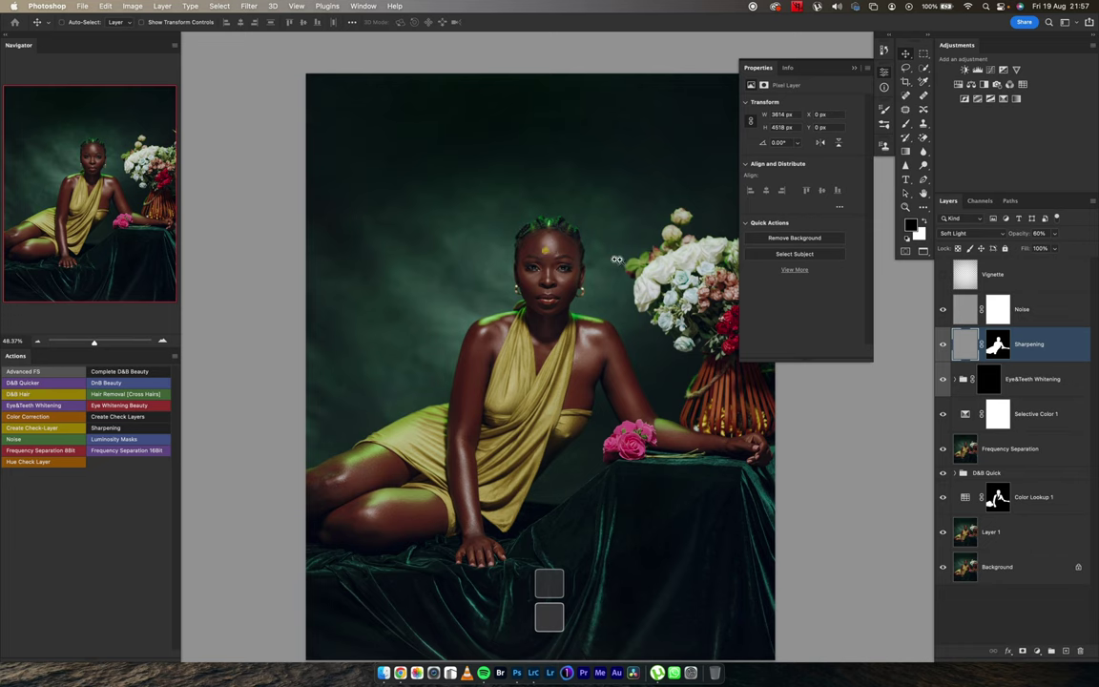
drag(594, 264, 650, 282)
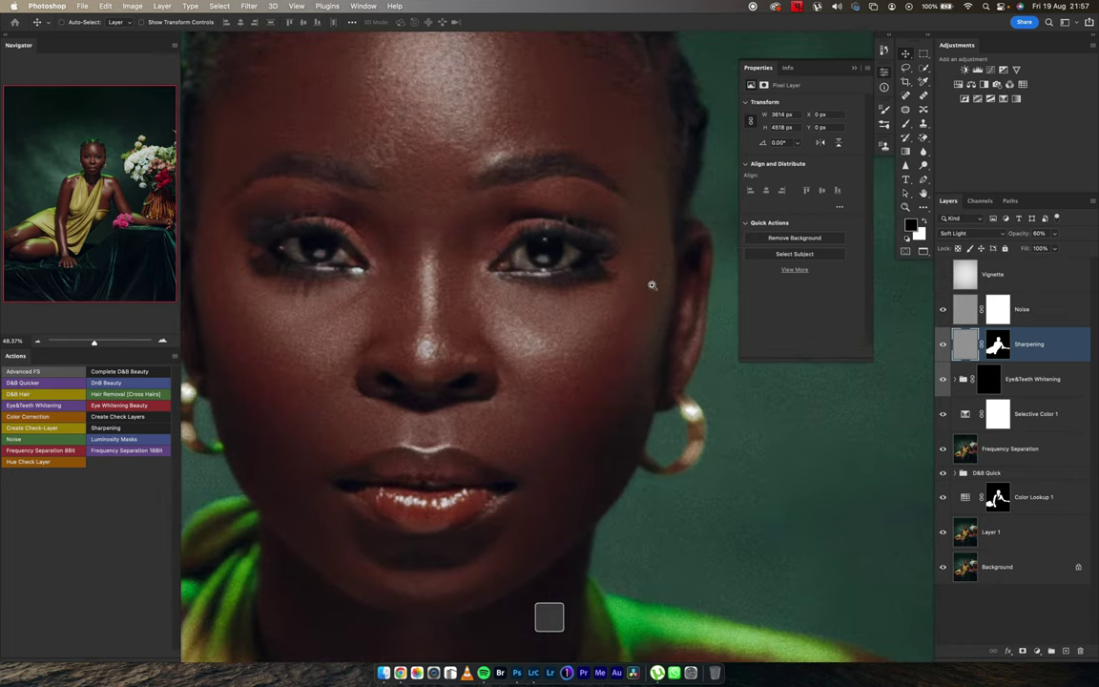
drag(646, 374, 620, 448)
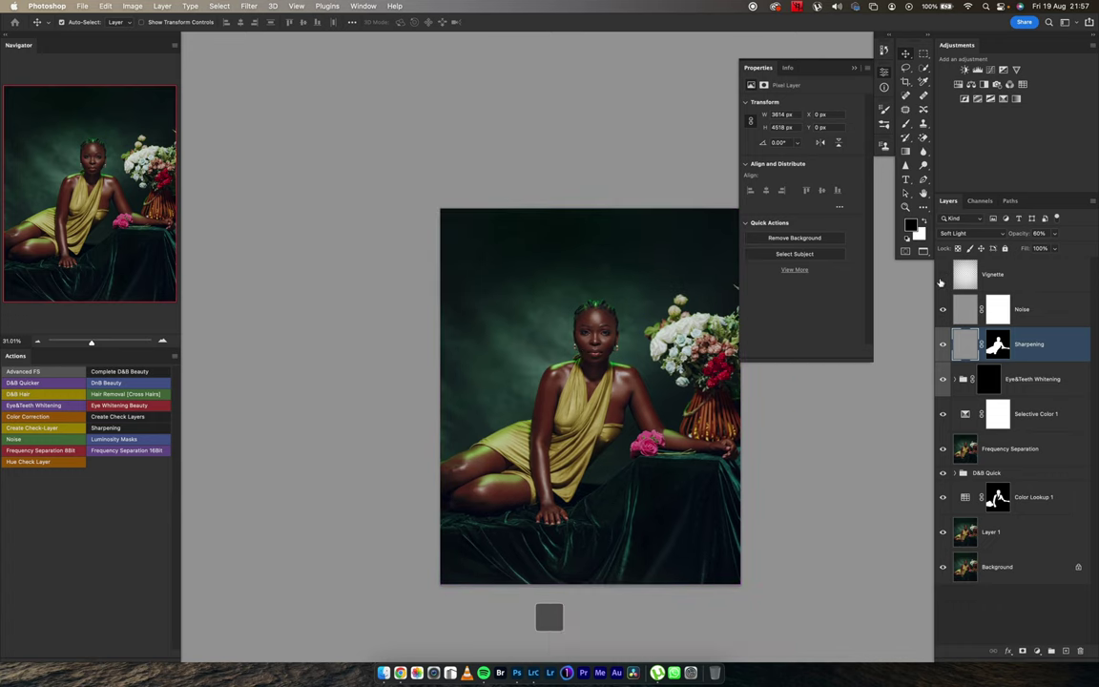
drag(677, 403, 624, 388)
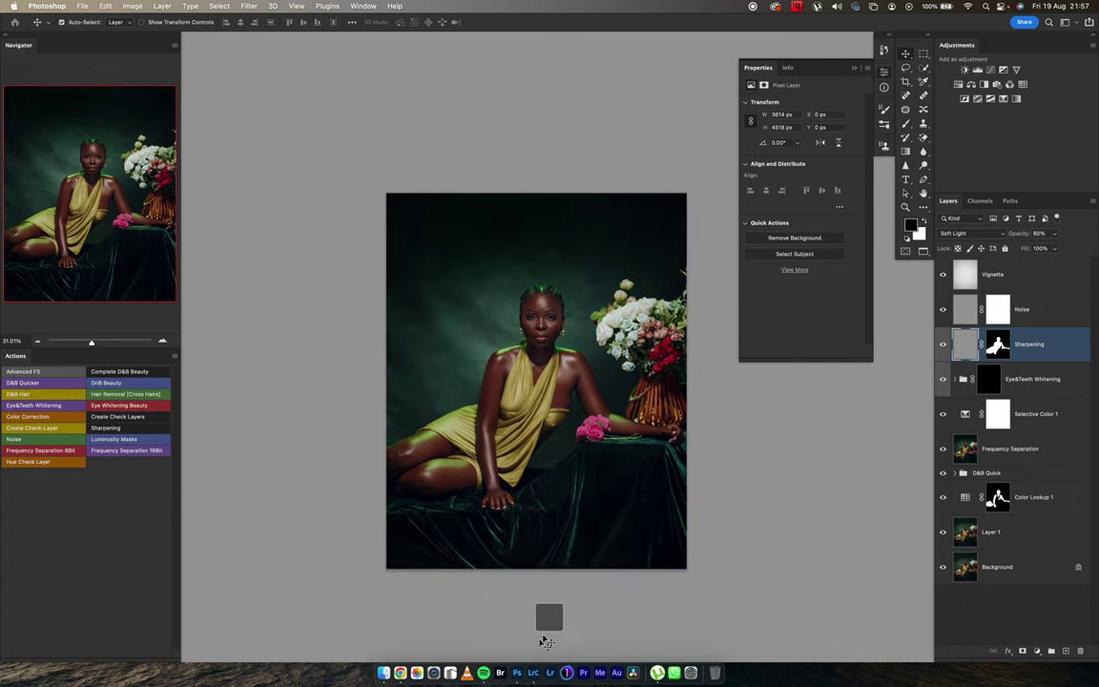
Switch to Lightroom Classic, select IMG_9745-Edit.tif, and review its Effects and Basic settings
click(535, 671)
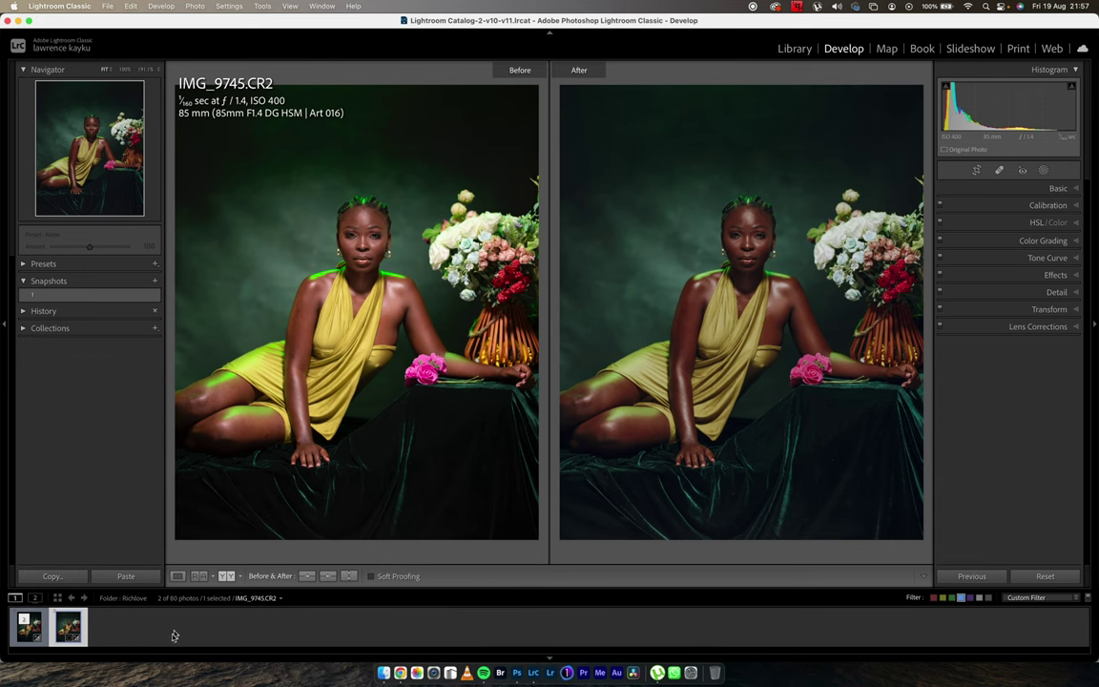
click(29, 626)
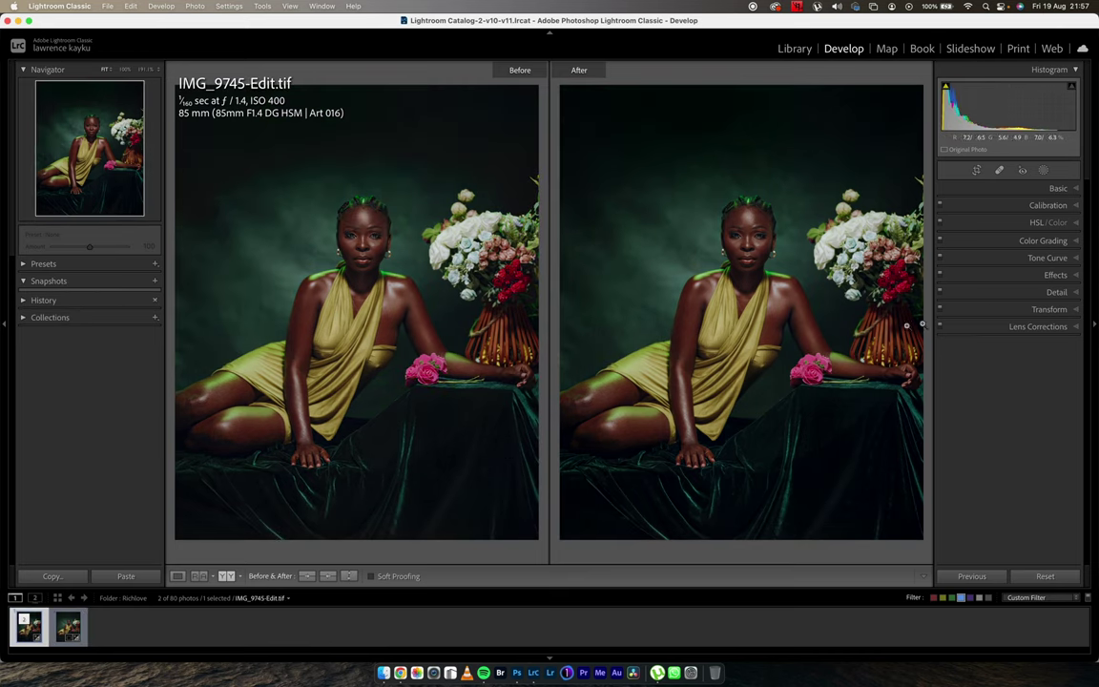
click(1005, 277)
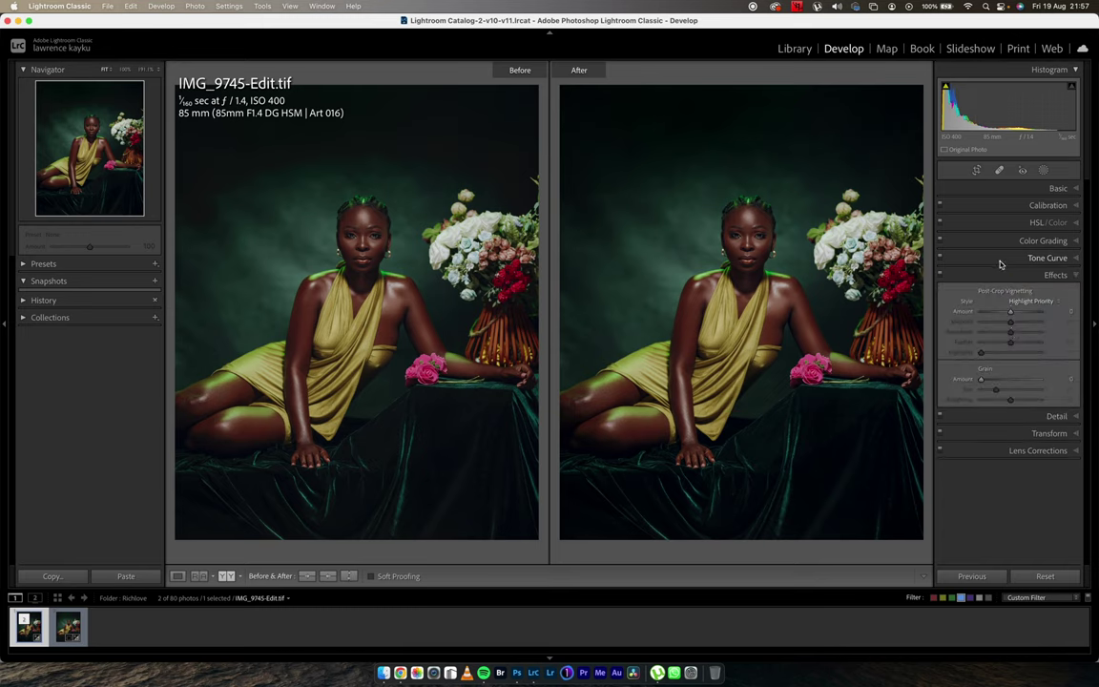
click(991, 190)
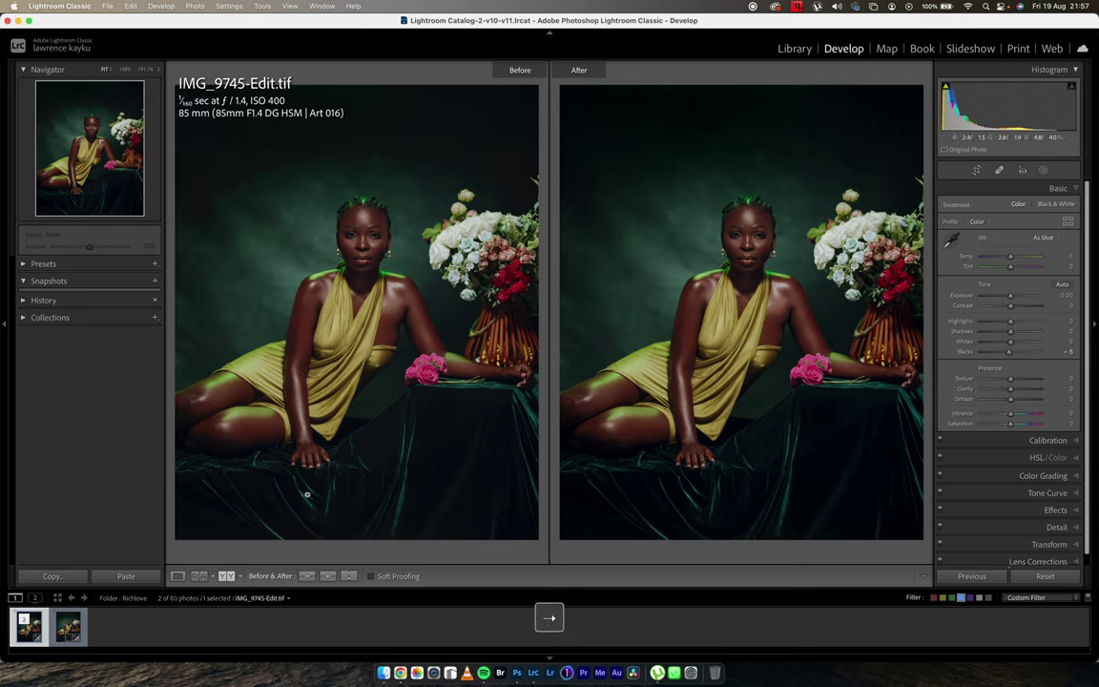
Go back to IMG_9745.CR2, open its masks to check the one on the red flowers, and close masking
key(Right)
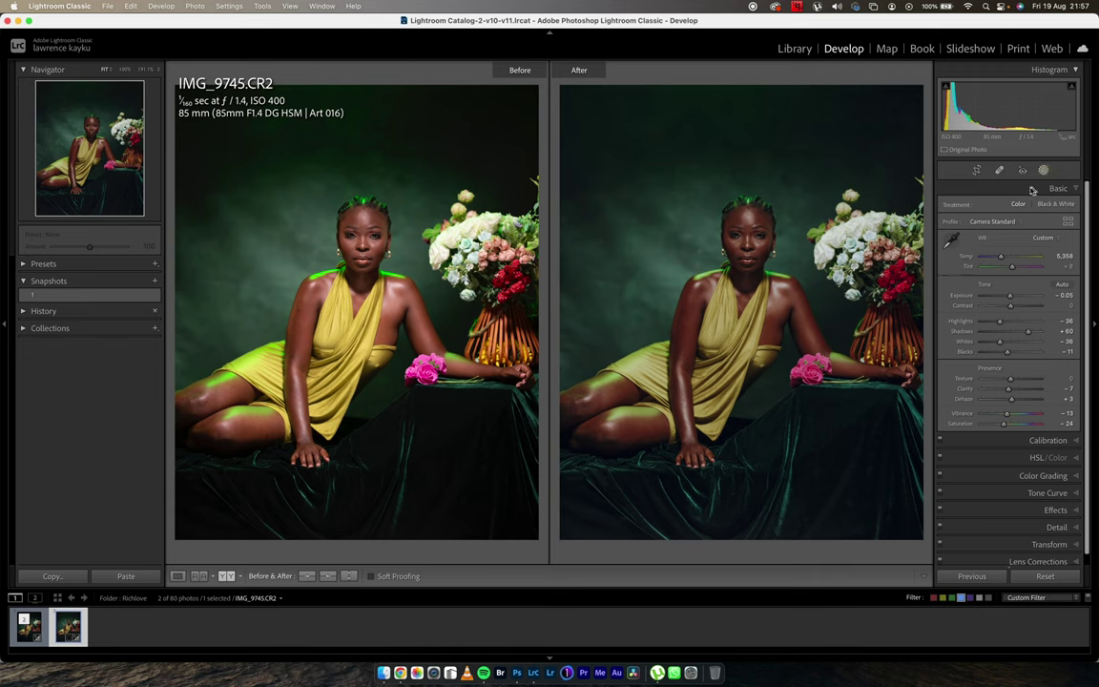
click(1042, 169)
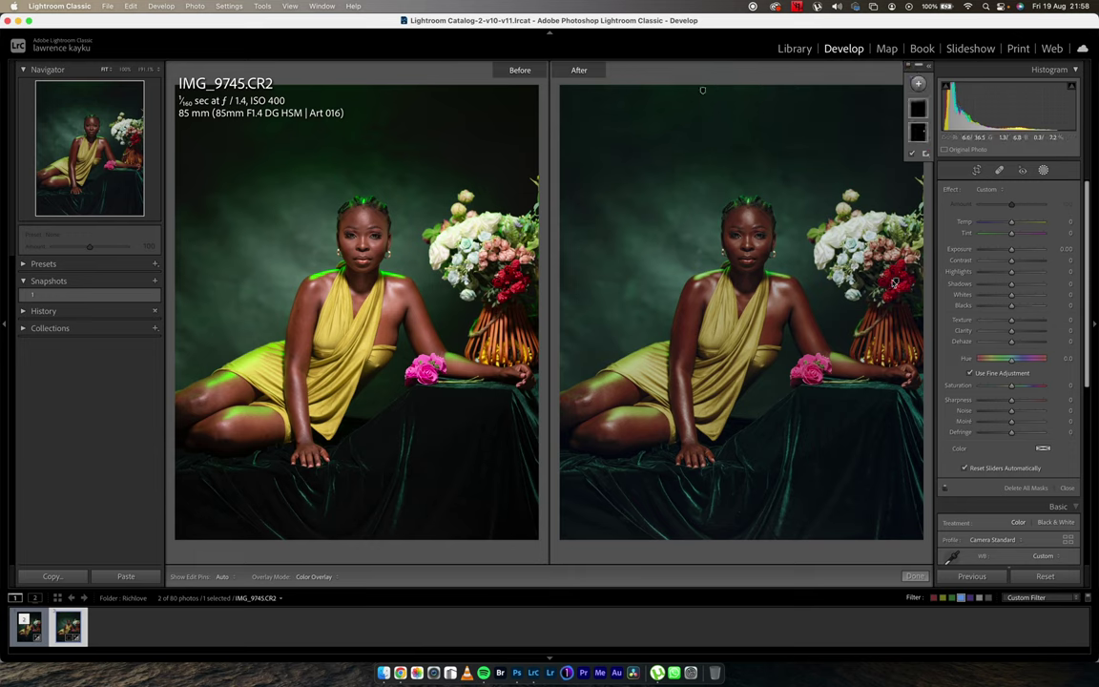
click(893, 277)
key(Return)
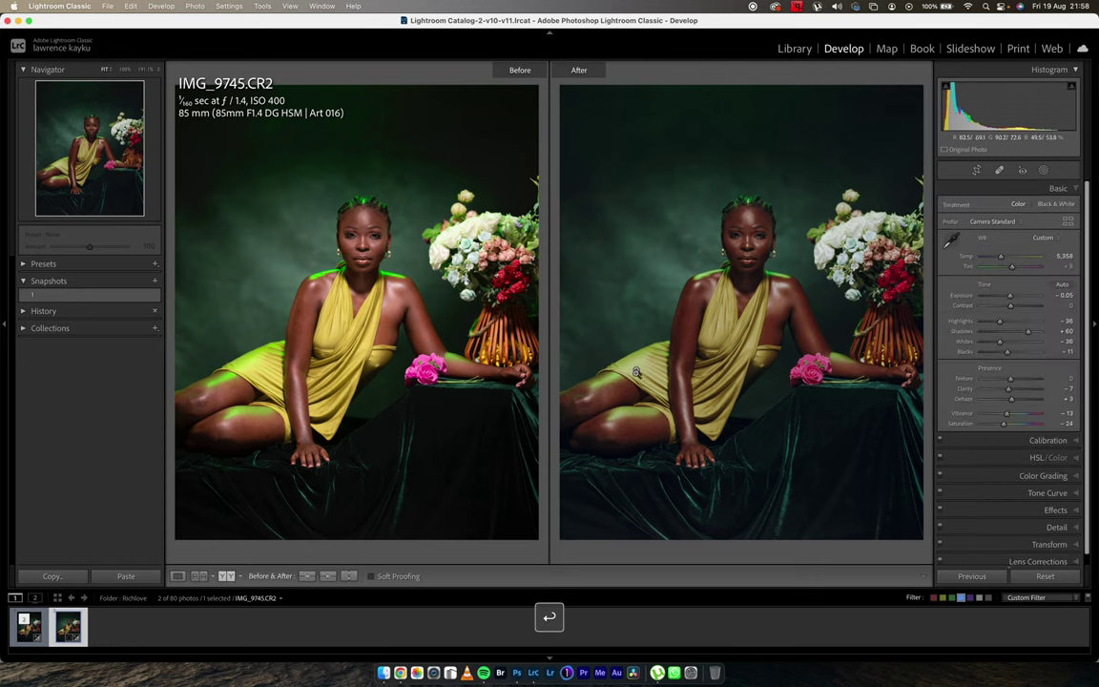
Compare IMG_9745-Edit.tif with IMG_9745.CR2, check the layered file in Photoshop, and return to the edited TIFF in Lightroom Classic
key(Left)
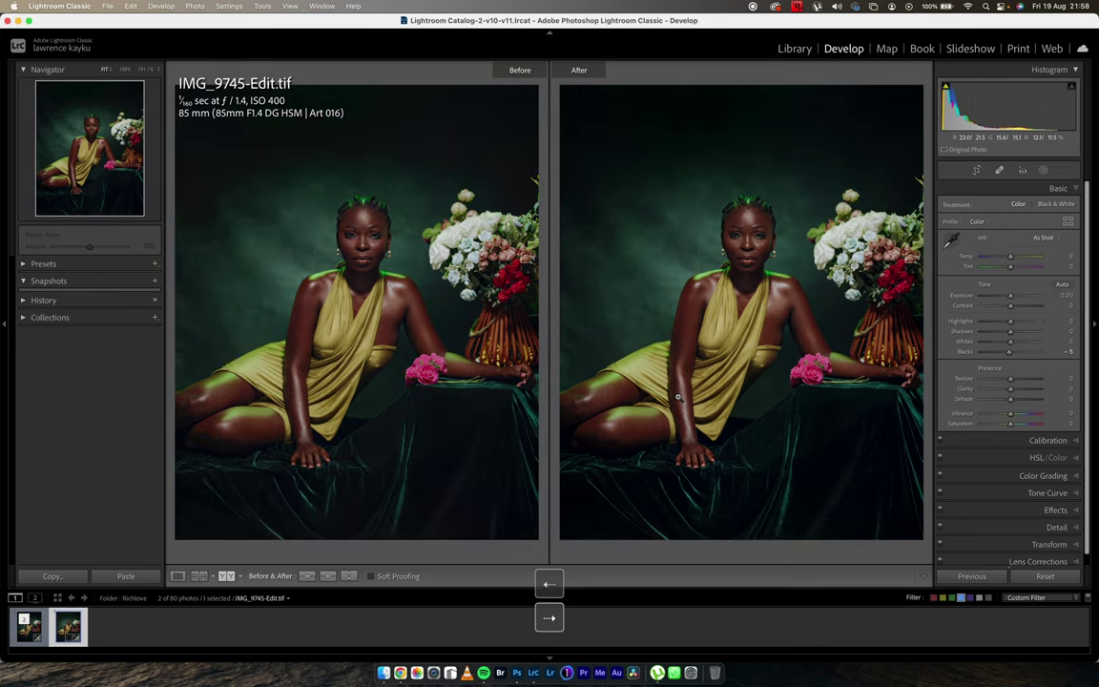
key(Right)
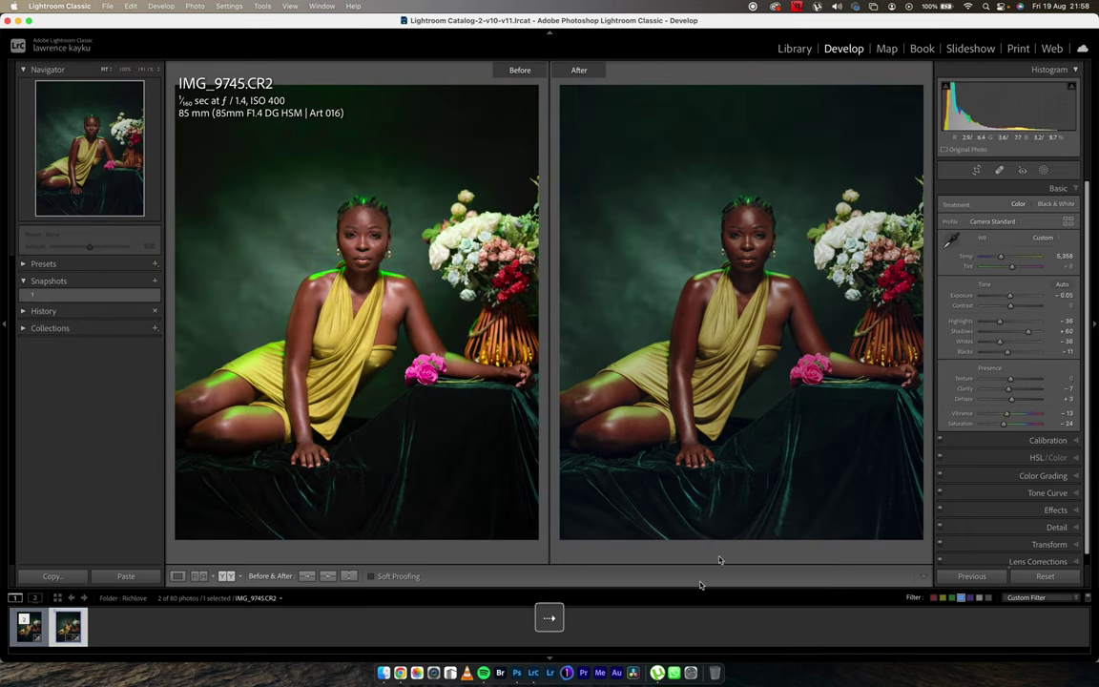
click(520, 658)
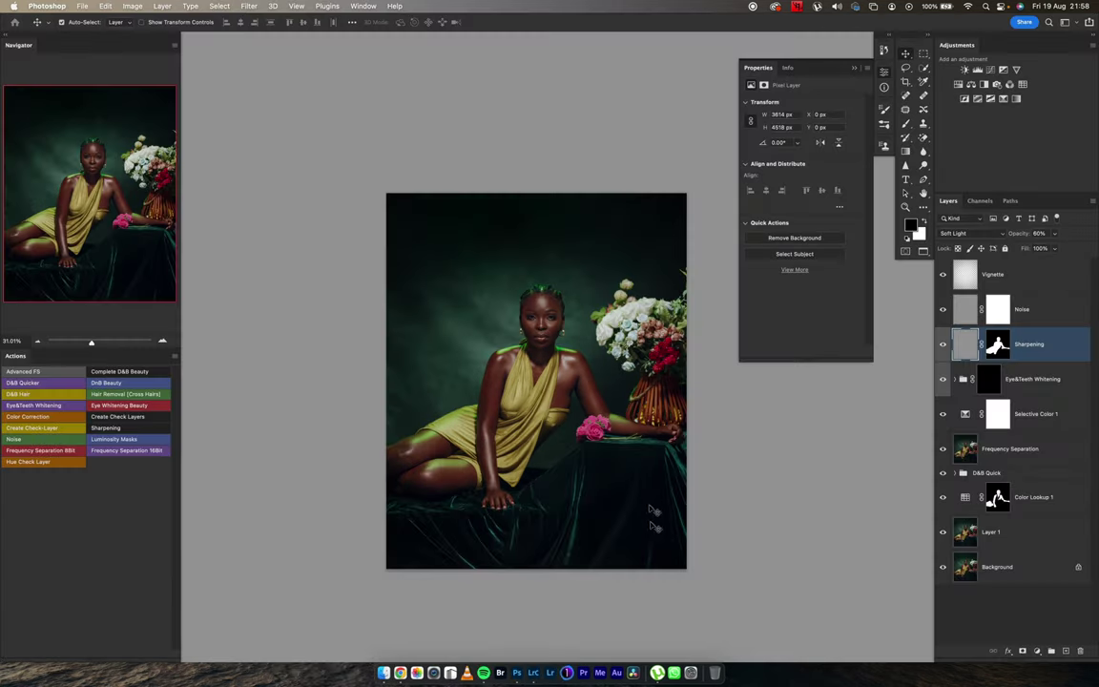
click(535, 665)
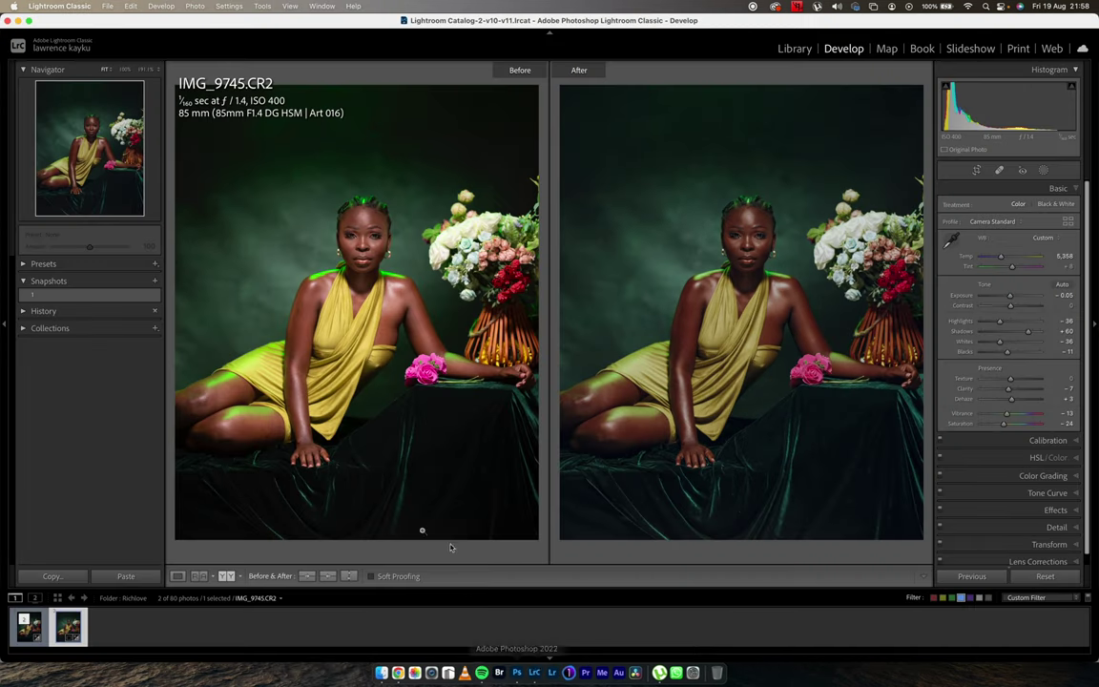
key(Left)
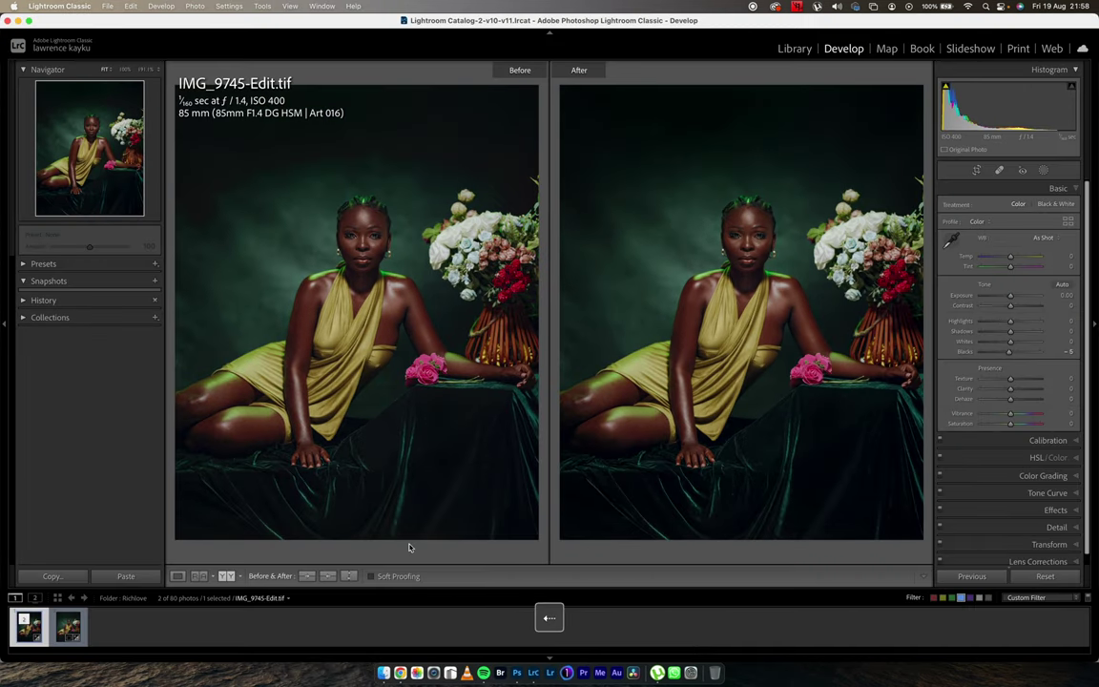